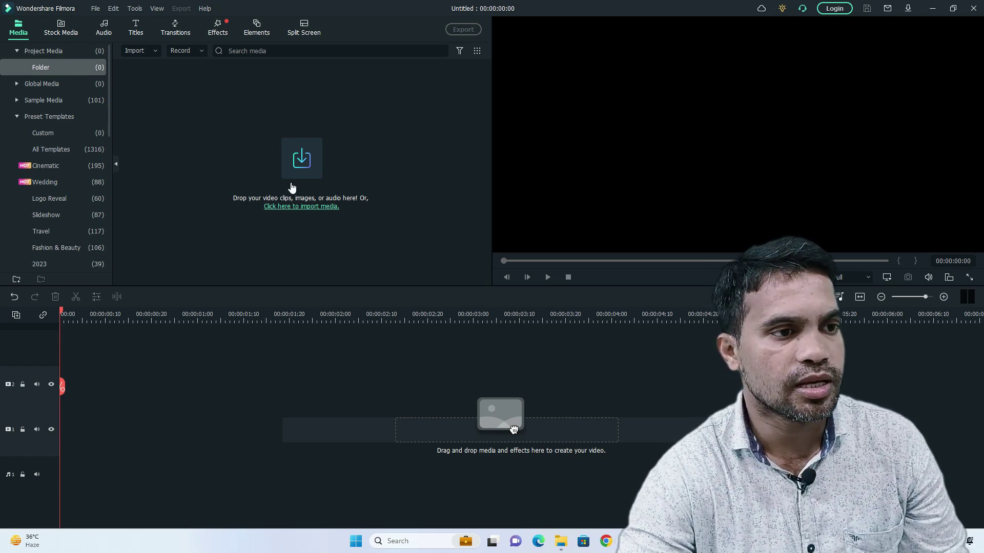
- Import all four video clips from the Video edit folder on the Desktop into the project media
click(137, 49)
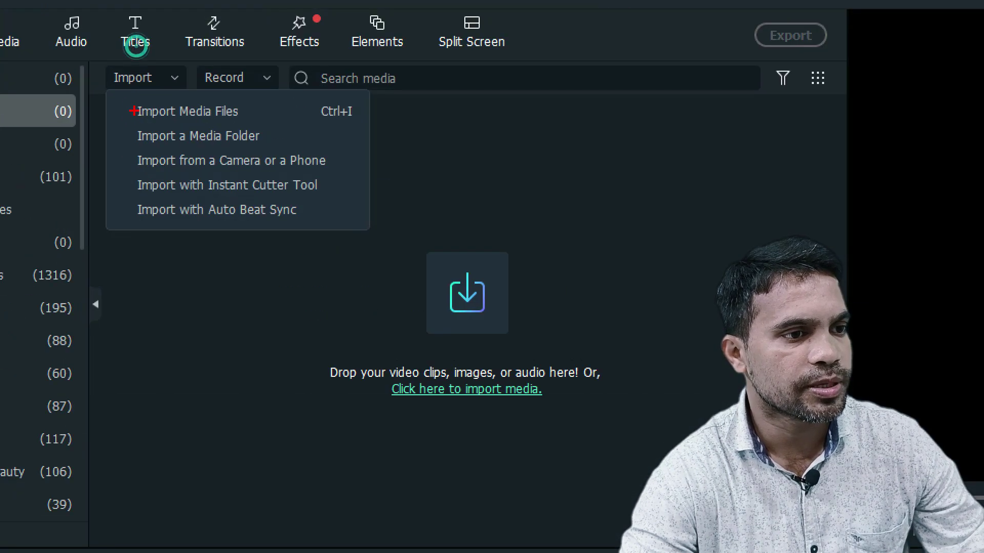
click(263, 139)
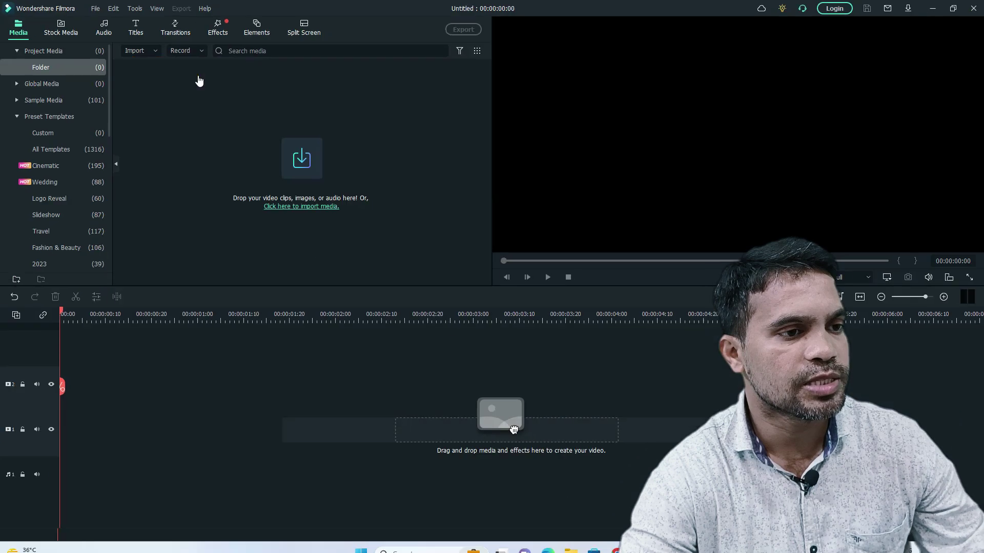
click(138, 50)
click(146, 67)
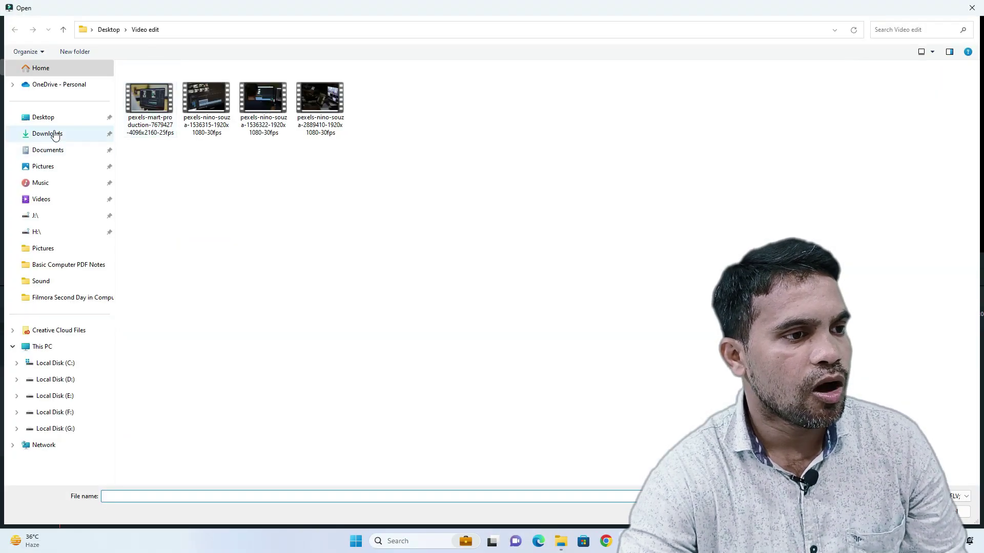
click(44, 117)
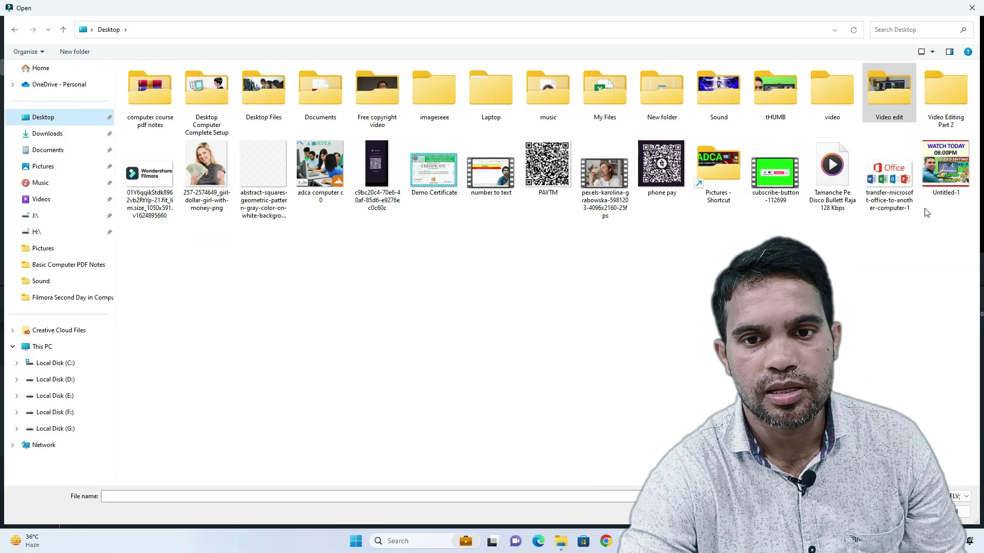
click(890, 95)
double_click(890, 92)
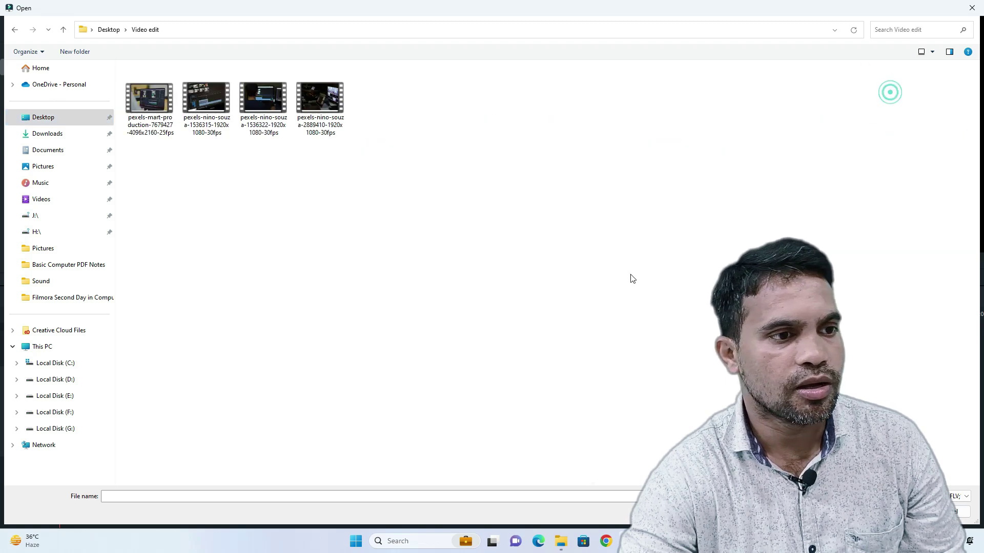
key(ctrl+a)
drag(152, 215, 422, 94)
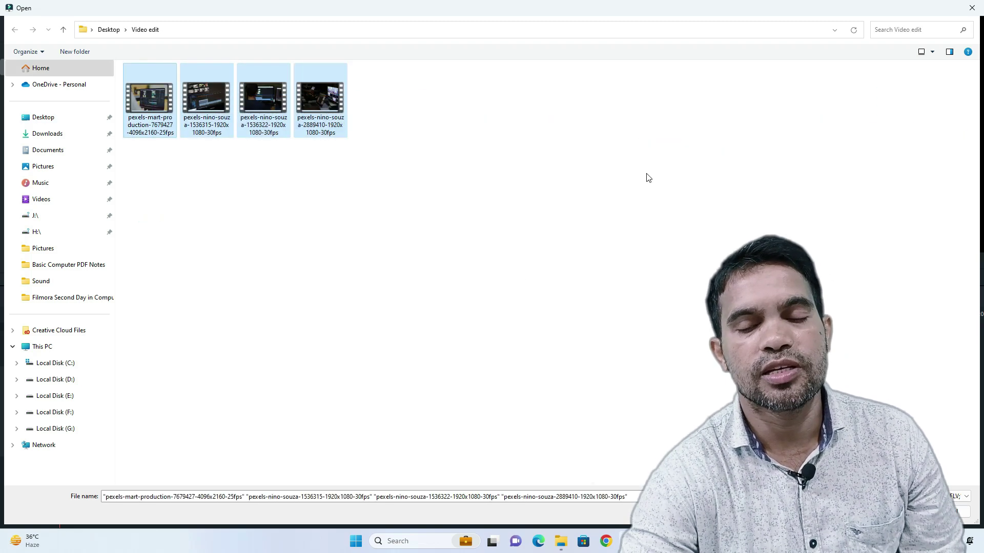
key(Return)
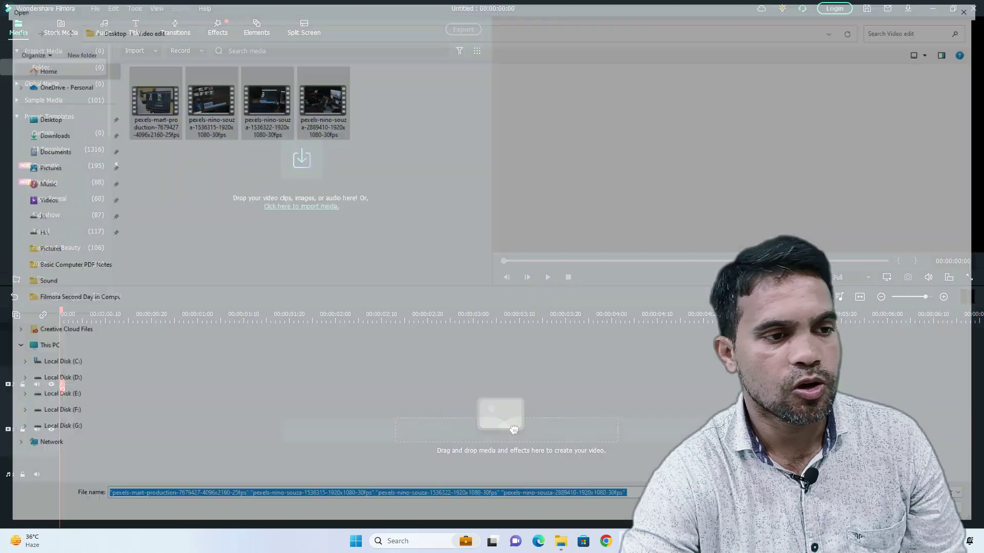
click(287, 169)
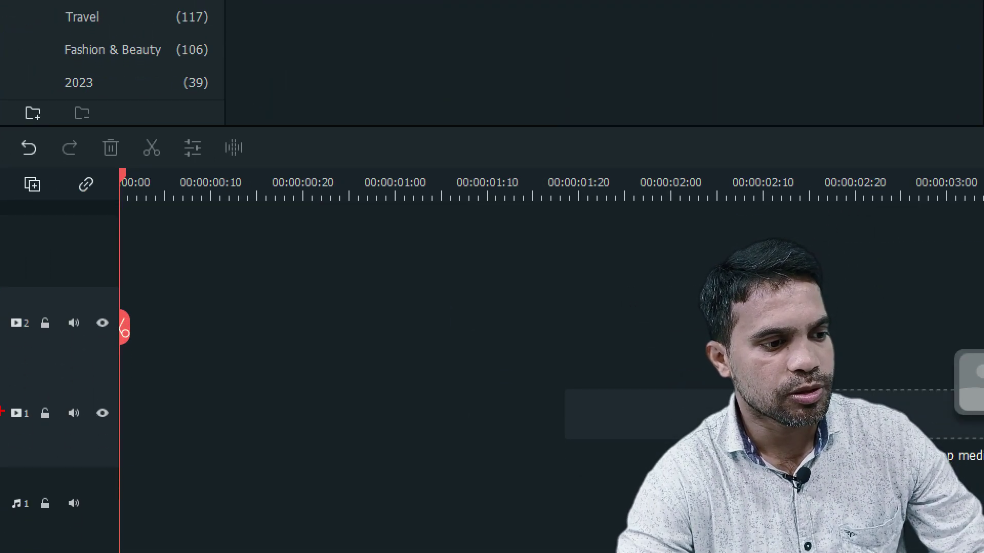
mouse_move(2, 374)
mouse_down()
mouse_move(40, 422)
mouse_move(135, 453)
mouse_move(139, 465)
mouse_up()
drag(7, 398, 36, 432)
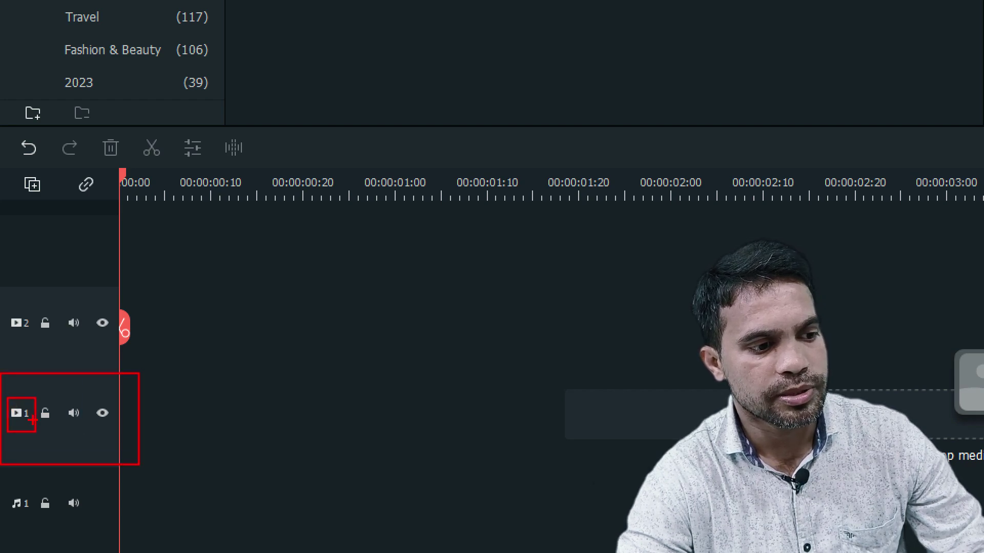
drag(6, 303, 36, 341)
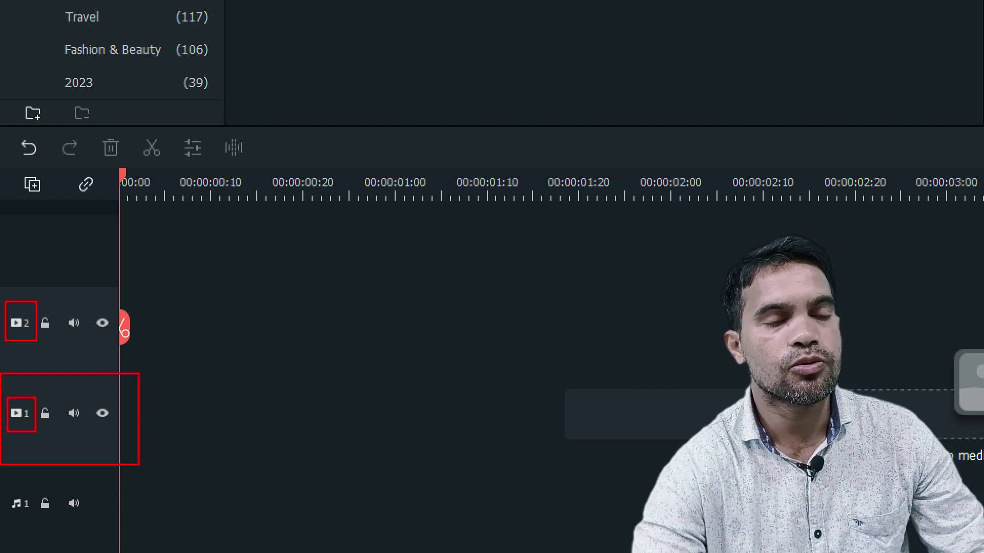
drag(1, 286, 110, 361)
key(ctrl+z)
key(ctrl+z)
key(ctrl+z)
key(ctrl+z)
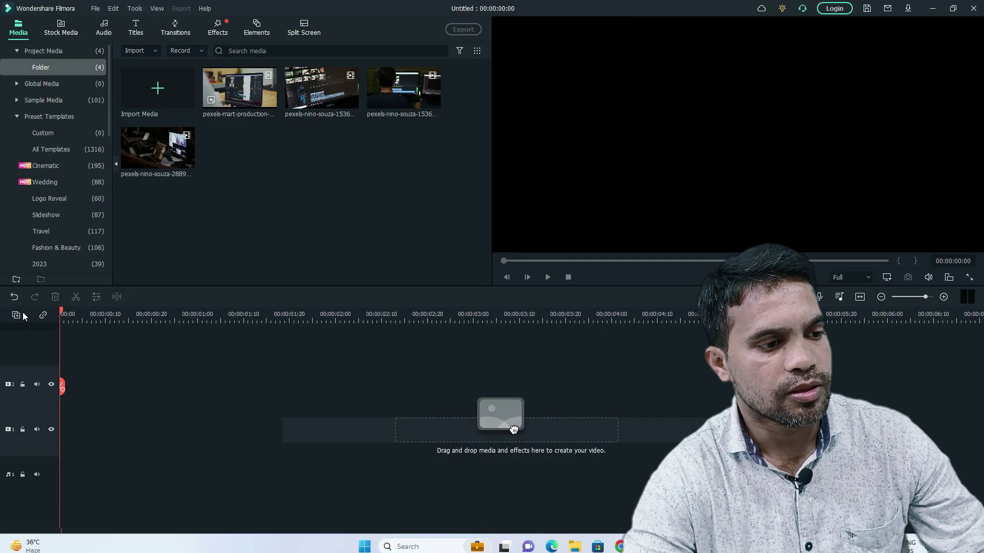
click(34, 317)
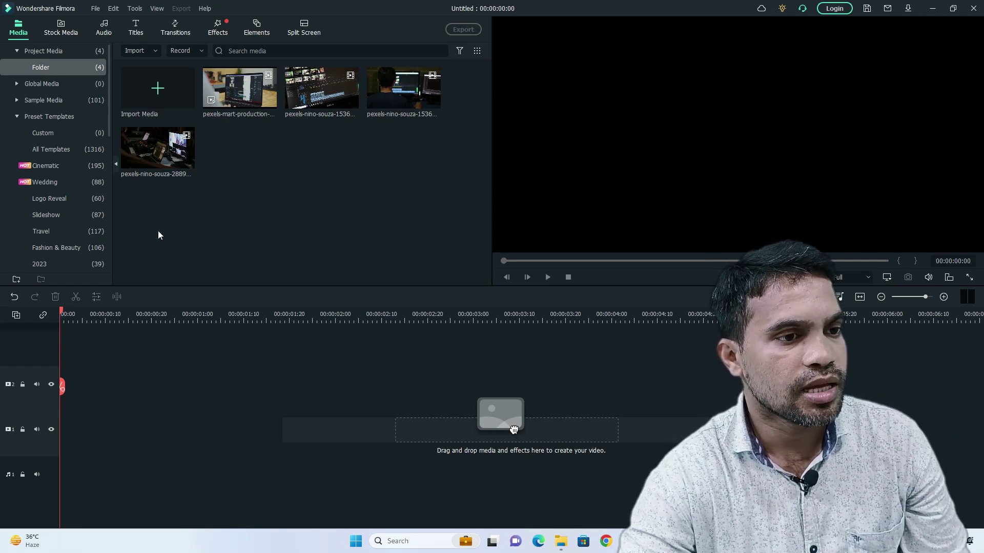
- Place the pexels-mart-production clip at the start of video track 1, split it at 00:00:01:11 and delete the remainder
mouse_move(236, 97)
drag(237, 97, 48, 442)
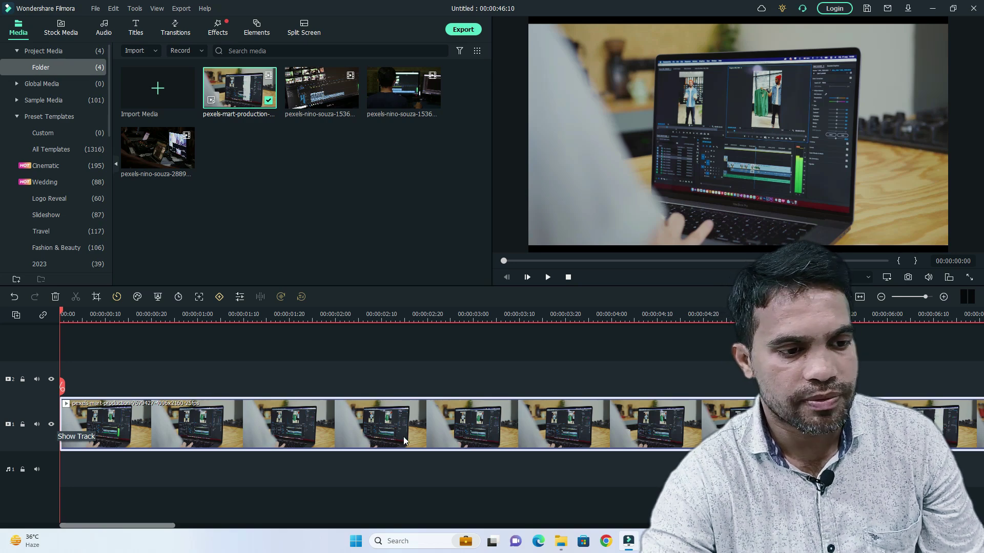
click(248, 315)
click(248, 387)
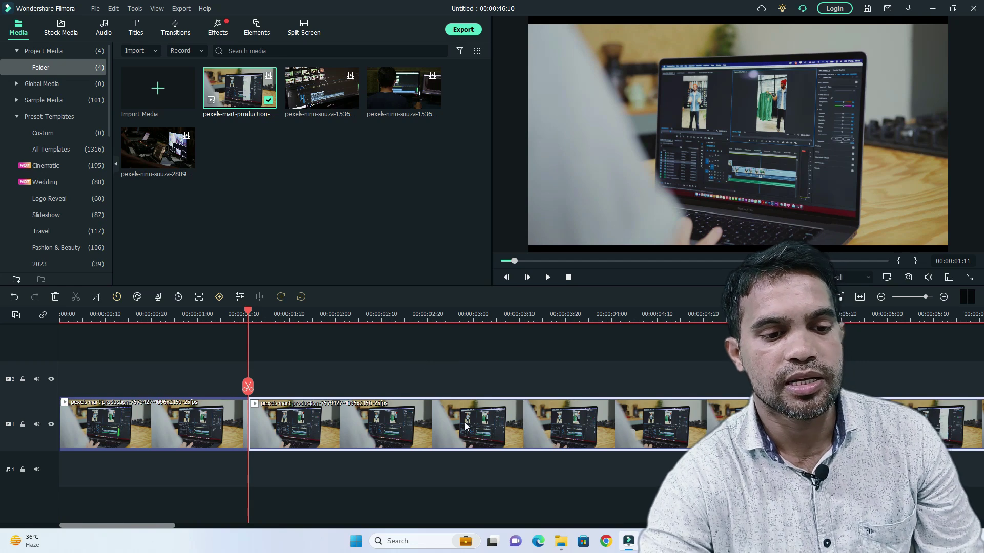
key(Delete)
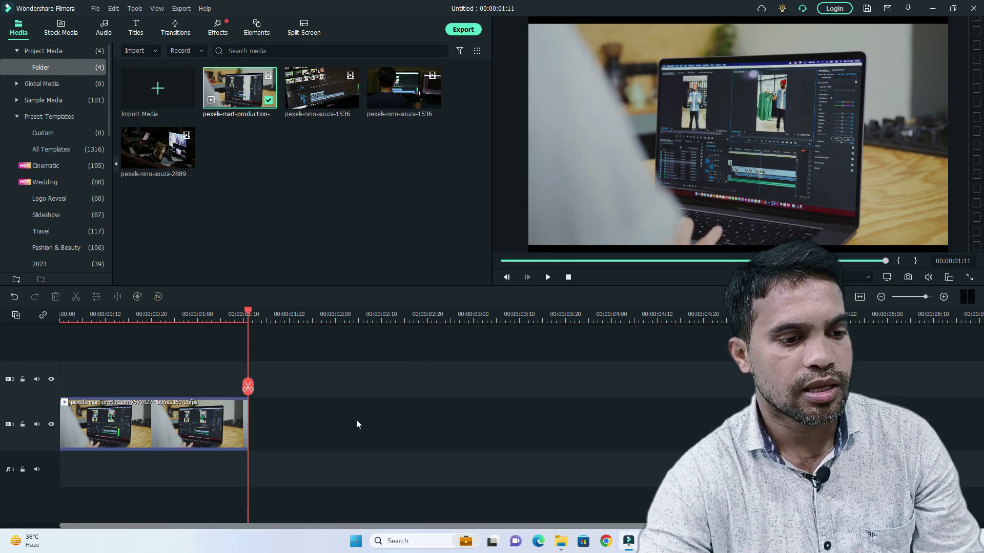
- Add the pexels-nino-souza-1536315 clip after the first clip, split it at 00:00:02:24 and delete the remainder
drag(321, 87, 292, 419)
click(445, 314)
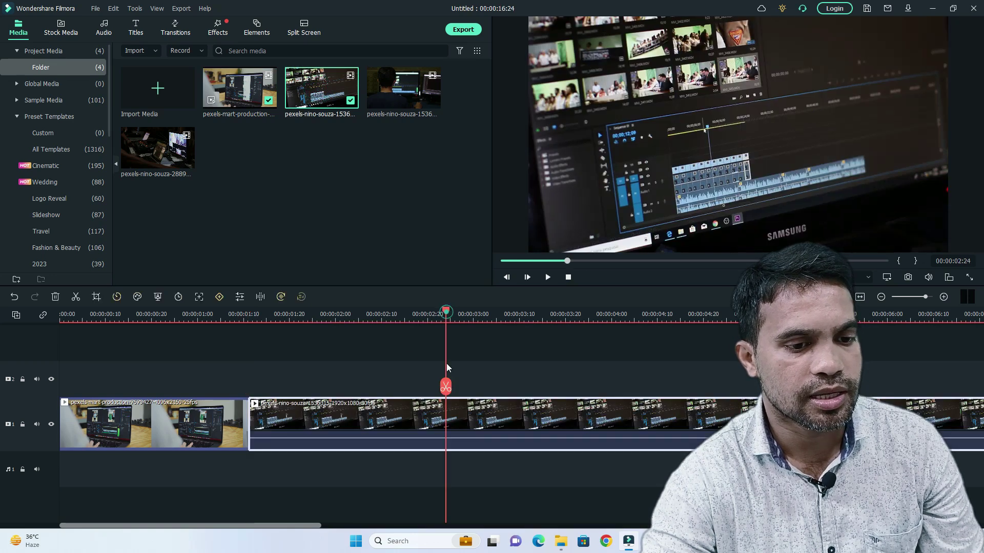
click(446, 386)
key(Delete)
- Append the pexels-nino-souza-1536322 clip to video track 1, split it at 00:00:04:01 and delete the remainder
drag(402, 87, 505, 425)
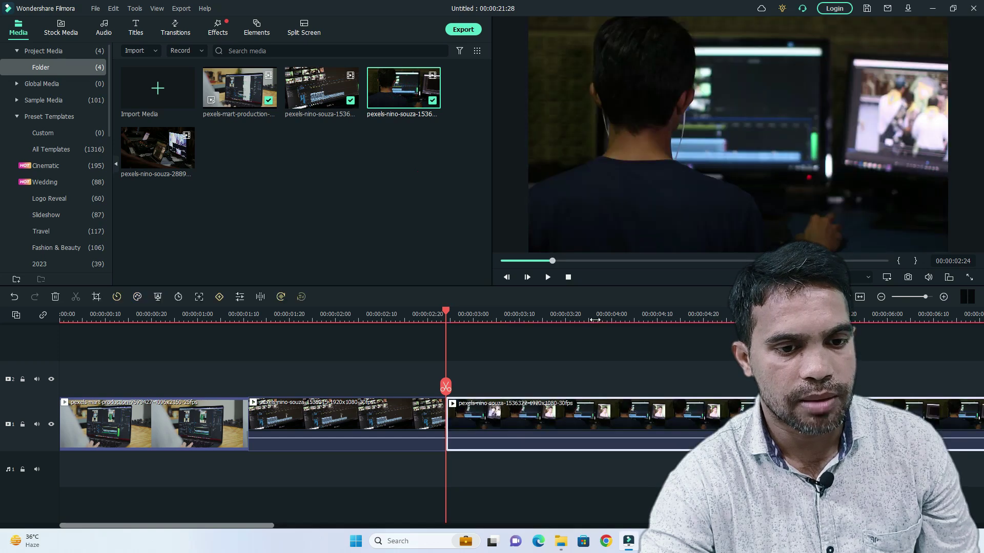
click(616, 314)
click(615, 385)
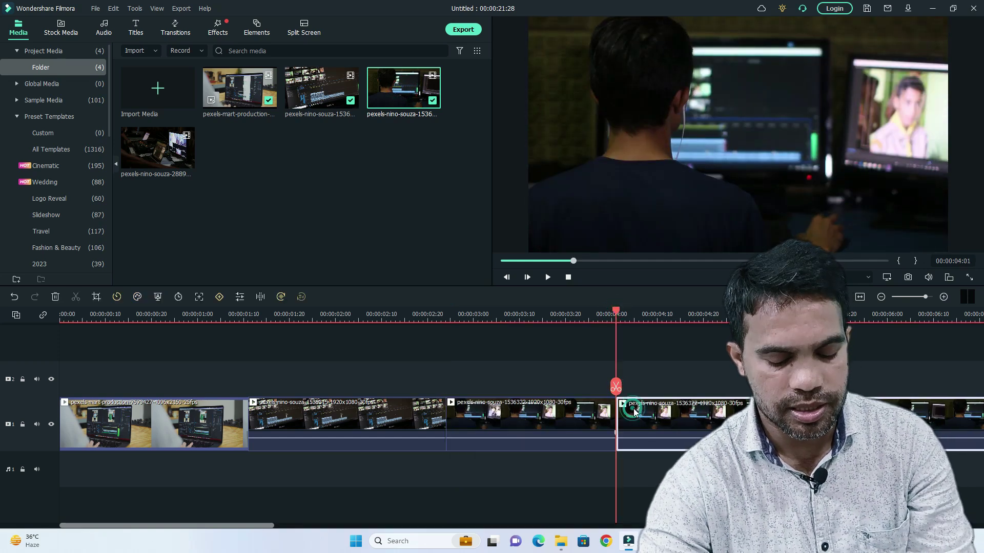
key(Delete)
- Append the pexels-nino-souza-2889410 clip to the end of video track 1 and trim it at 00:00:05:06
drag(150, 152, 620, 425)
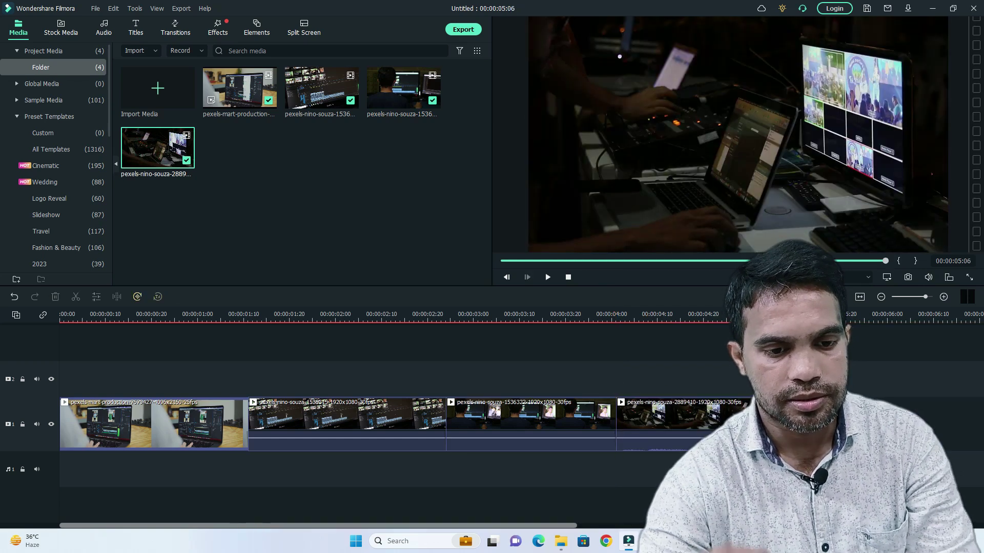
- Play the assembled sequence from the beginning of the timeline and stop playback in the fourth clip
drag(785, 385, 29, 384)
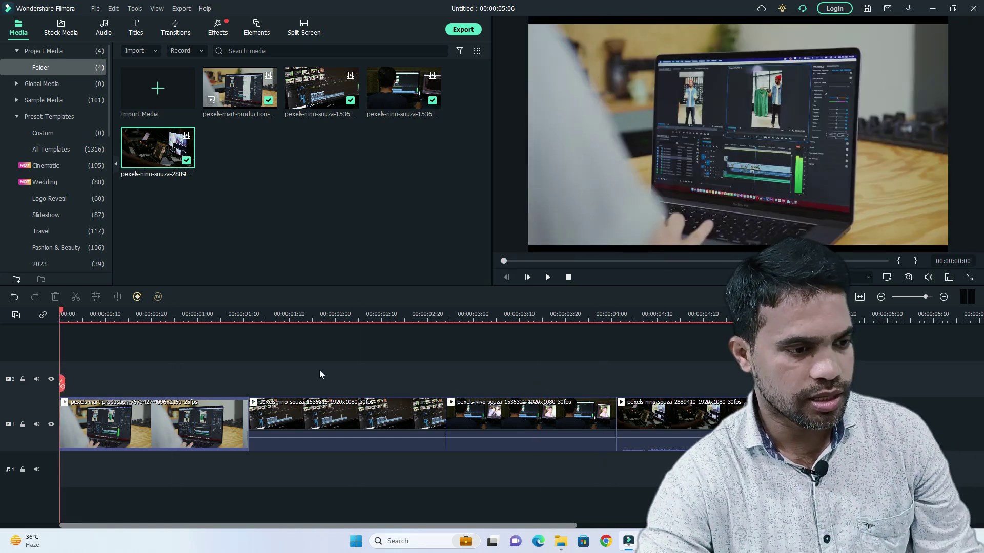
key(space)
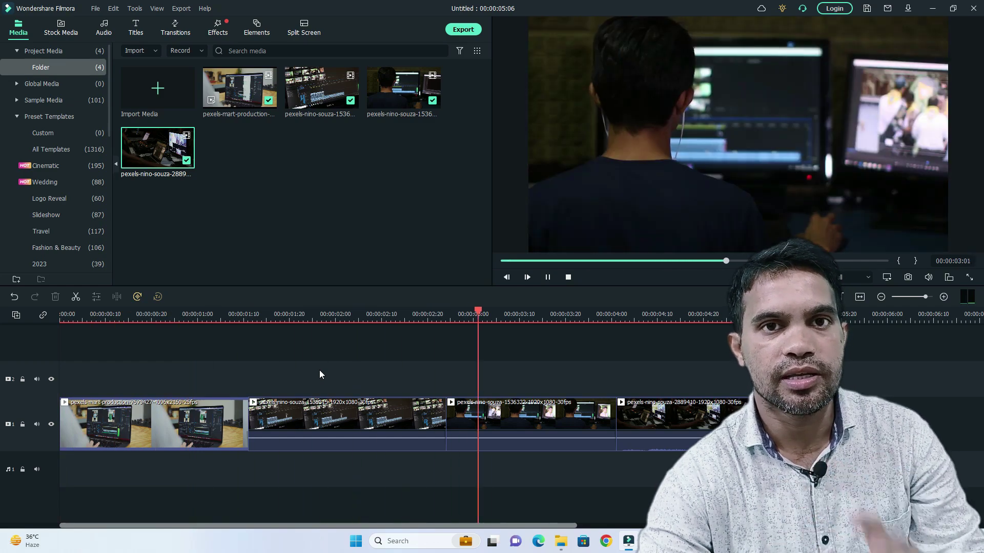
key(space)
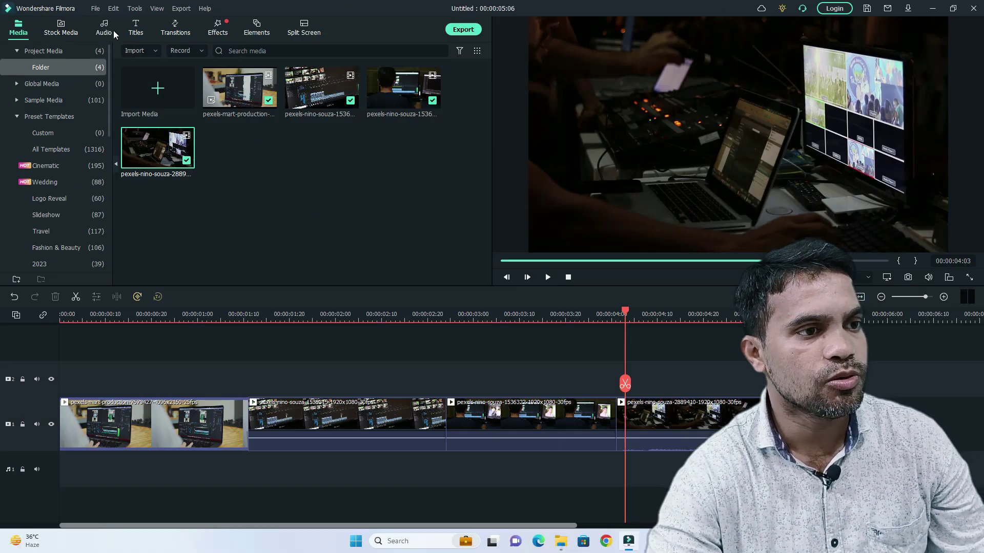
- Open the audio library to browse its recommended tracks
click(106, 28)
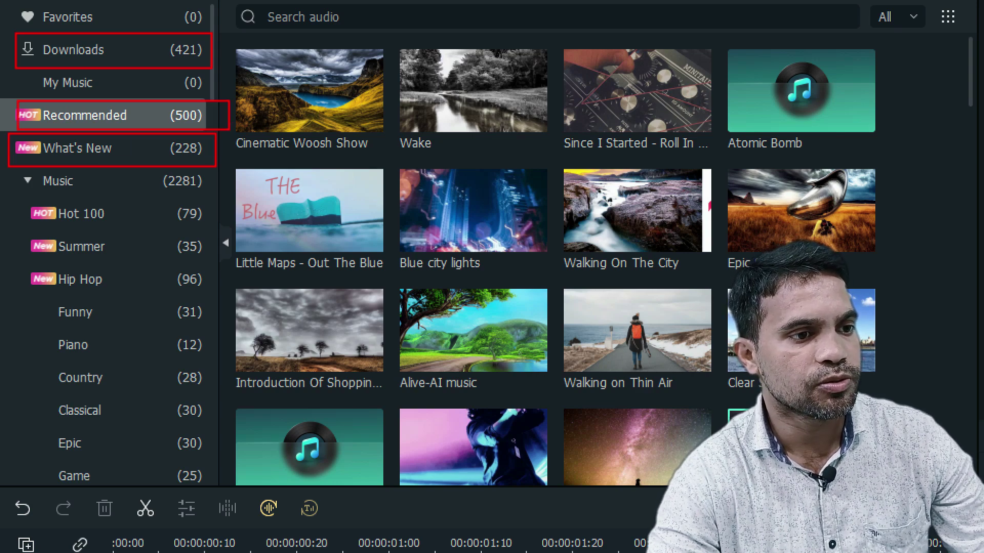
mouse_move(19, 172)
mouse_down()
mouse_move(63, 187)
mouse_move(222, 203)
mouse_up()
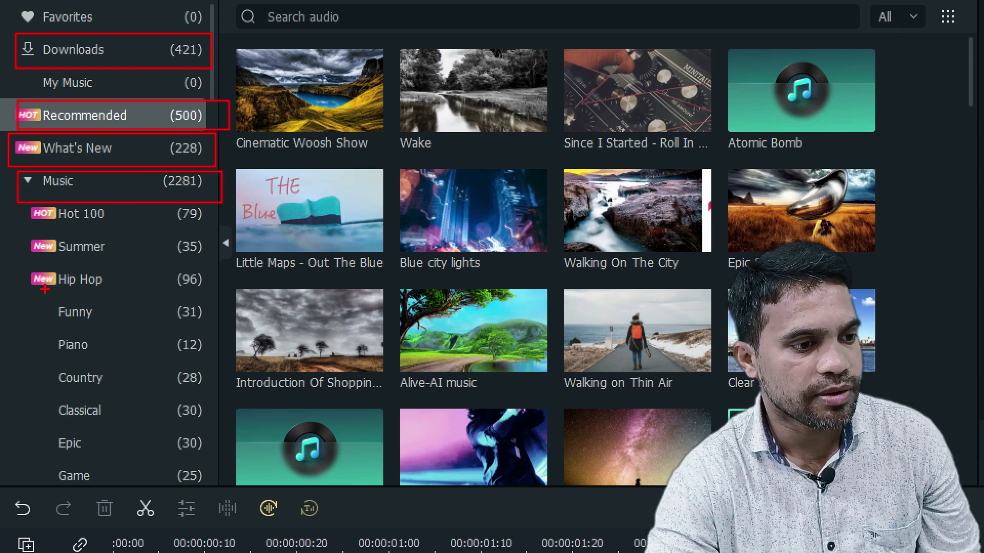
drag(43, 296, 121, 324)
drag(166, 302, 218, 328)
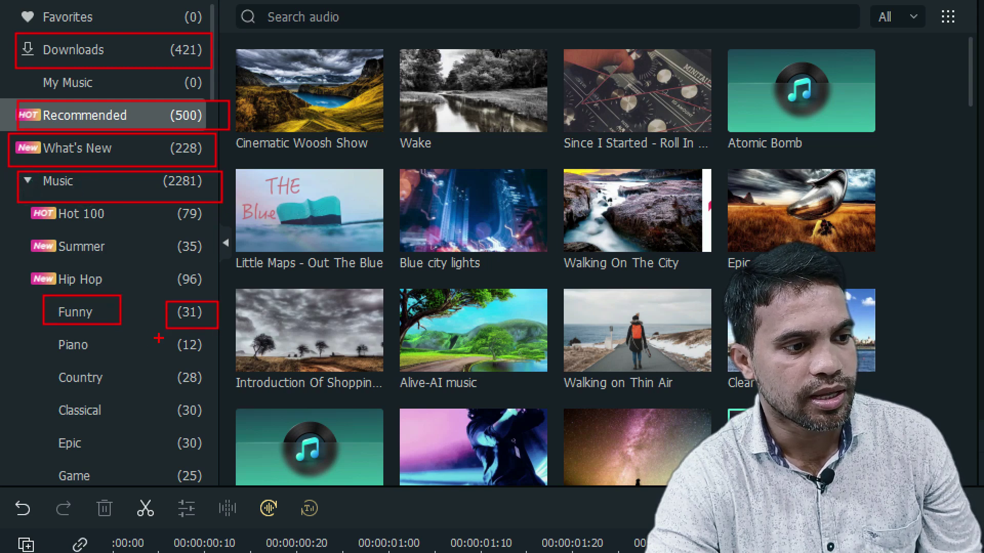
drag(26, 333, 133, 360)
drag(45, 359, 125, 398)
drag(40, 400, 147, 427)
drag(45, 426, 115, 458)
drag(49, 460, 112, 491)
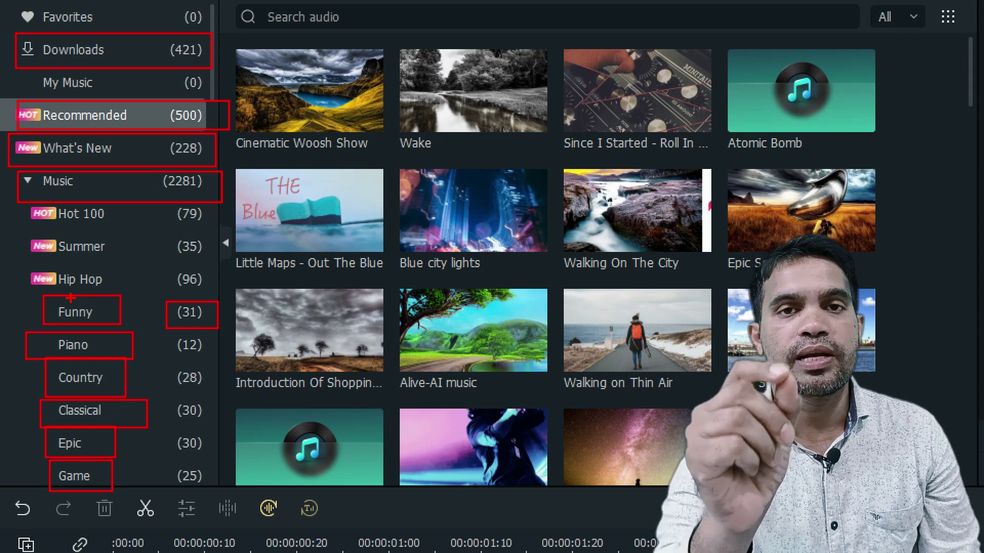
key(ctrl+z)
key(ctrl+z)
key(ctrl+z)
key(ctrl+z)
key(ctrl+z)
key(ctrl+z)
key(ctrl+z)
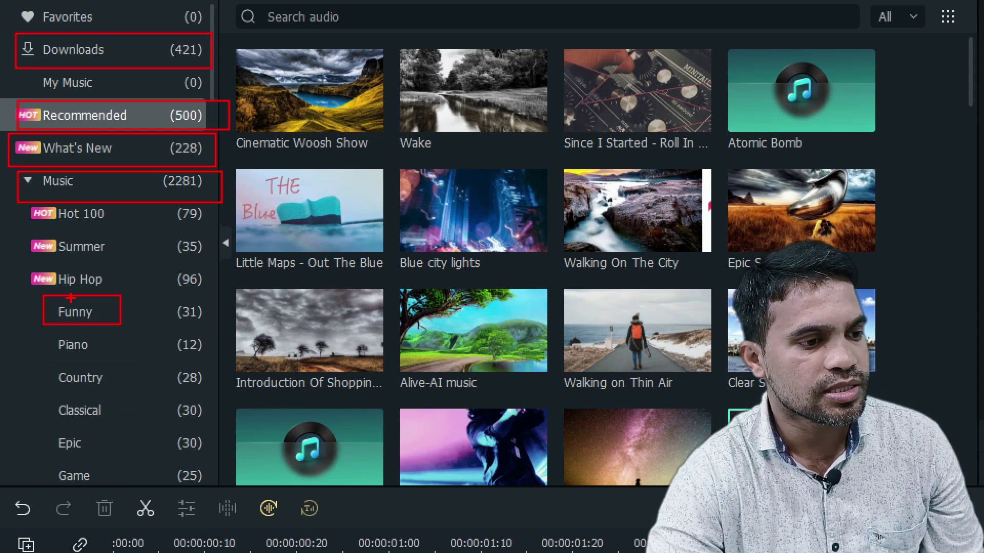
key(Escape)
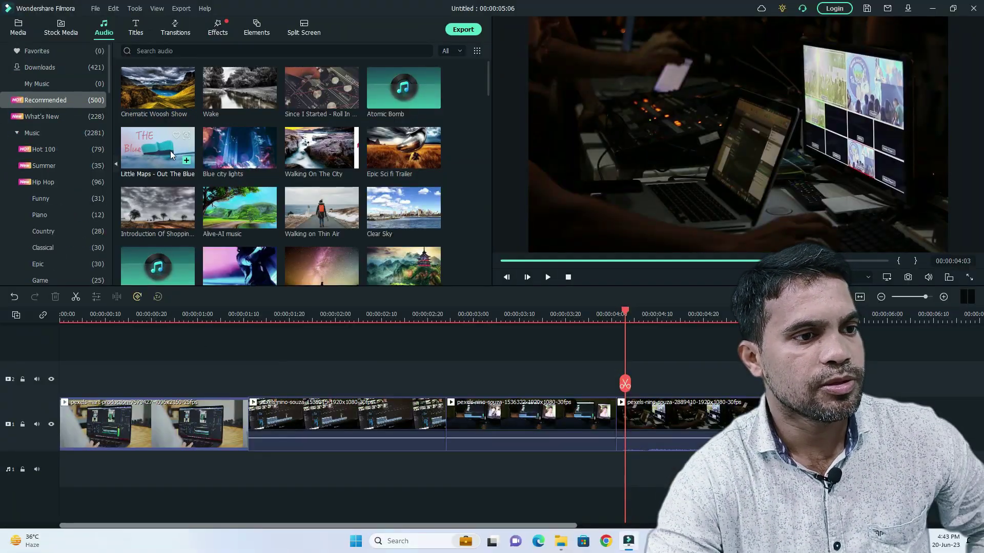
- Preview the recommended tracks Cinematic Woosh Show, Wake, Since I Started, Atomic Bomb and Epic Sci fi Trailer
double_click(166, 95)
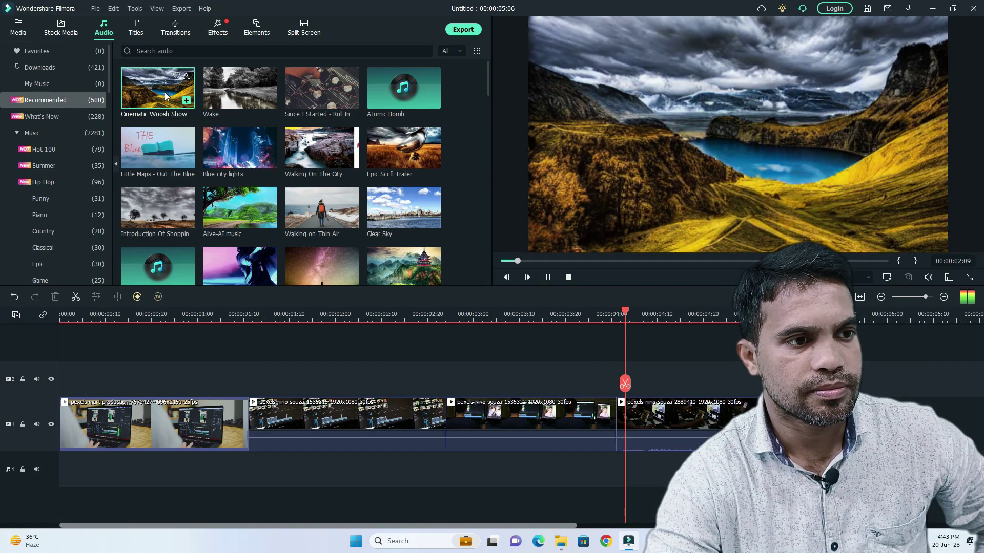
click(195, 336)
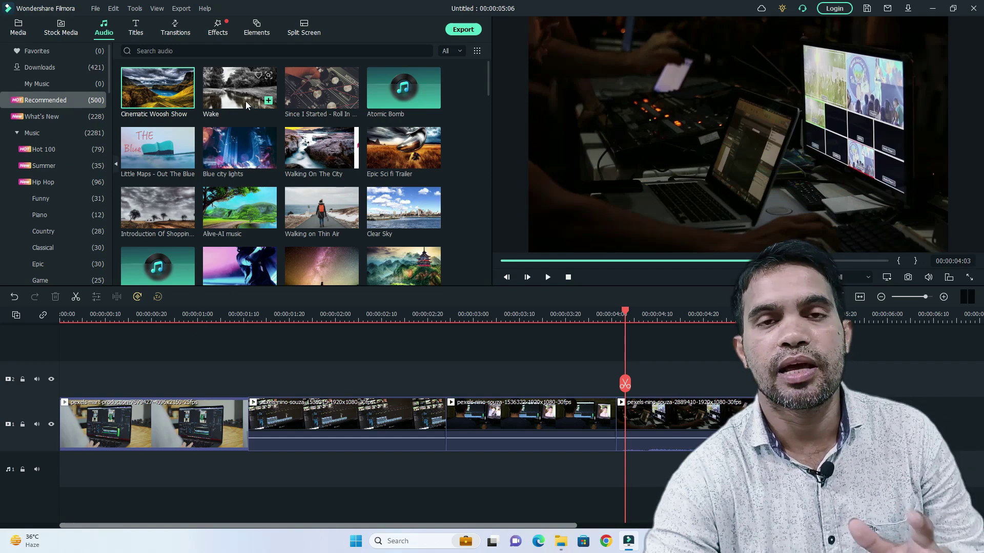
double_click(227, 90)
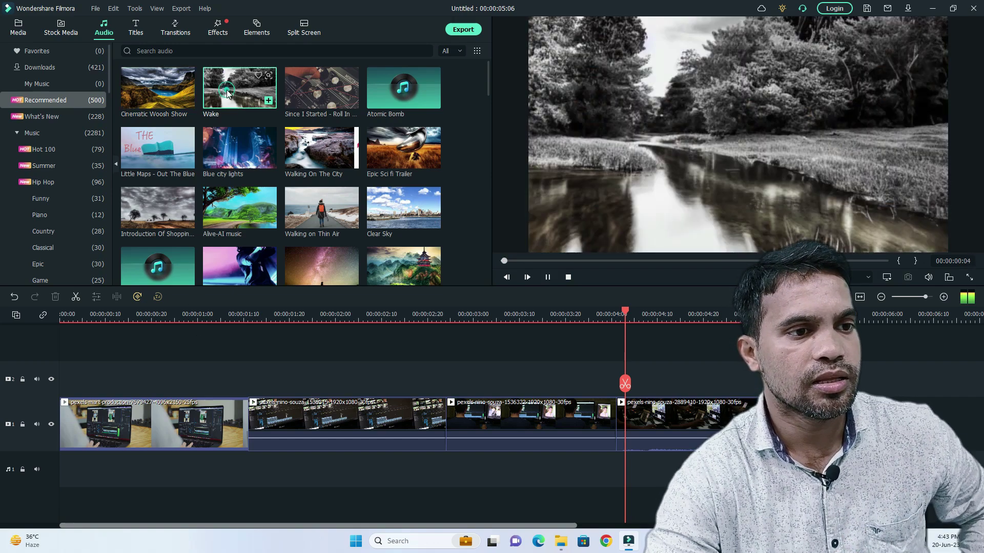
double_click(308, 95)
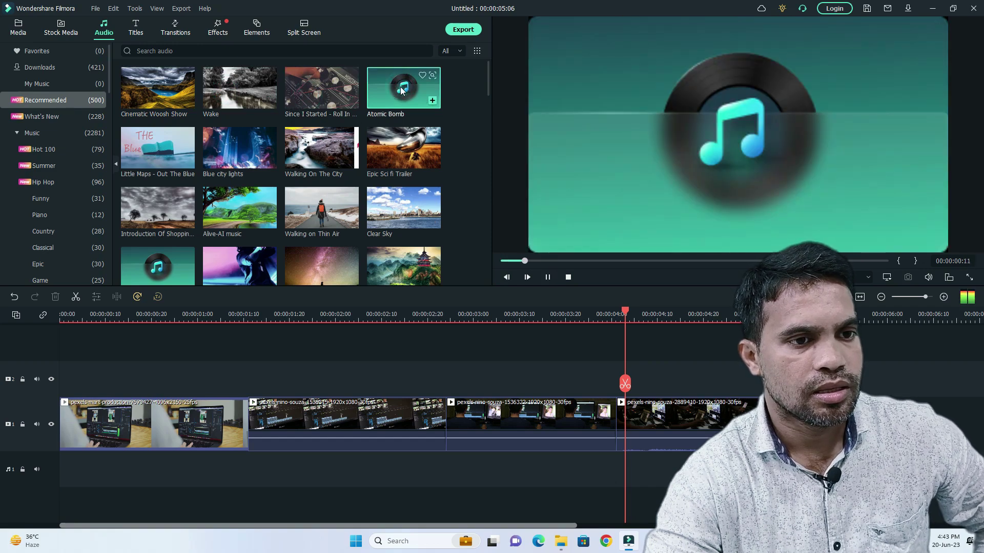
click(405, 144)
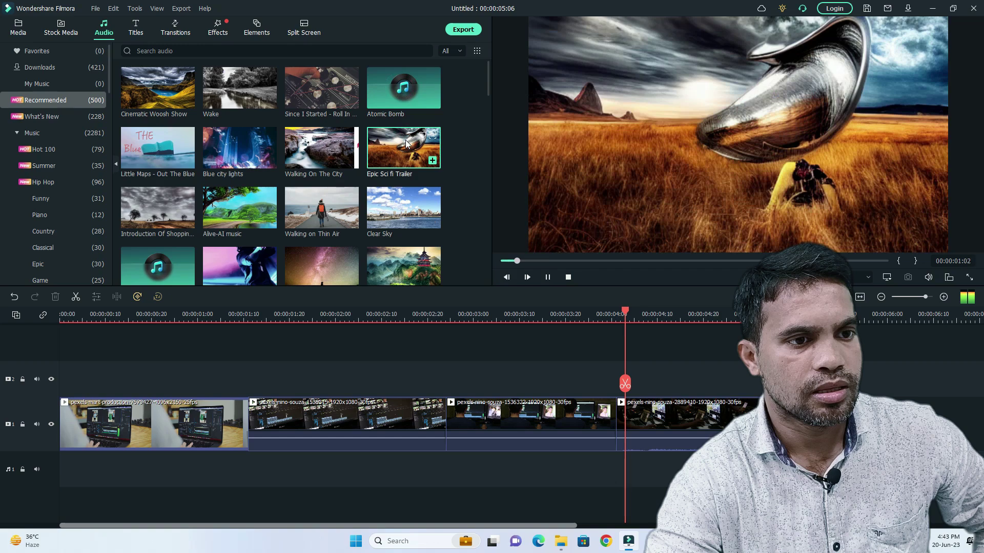
click(328, 93)
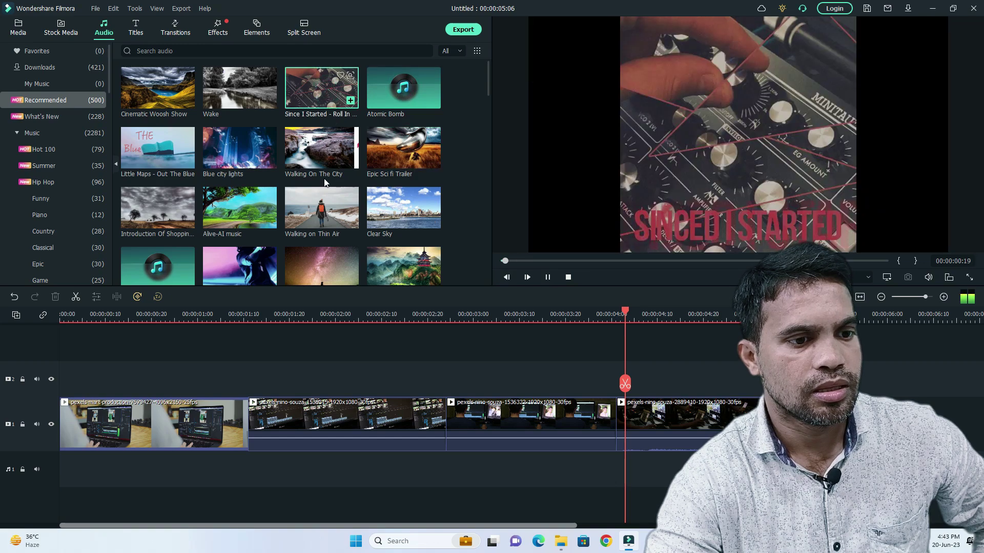
click(309, 349)
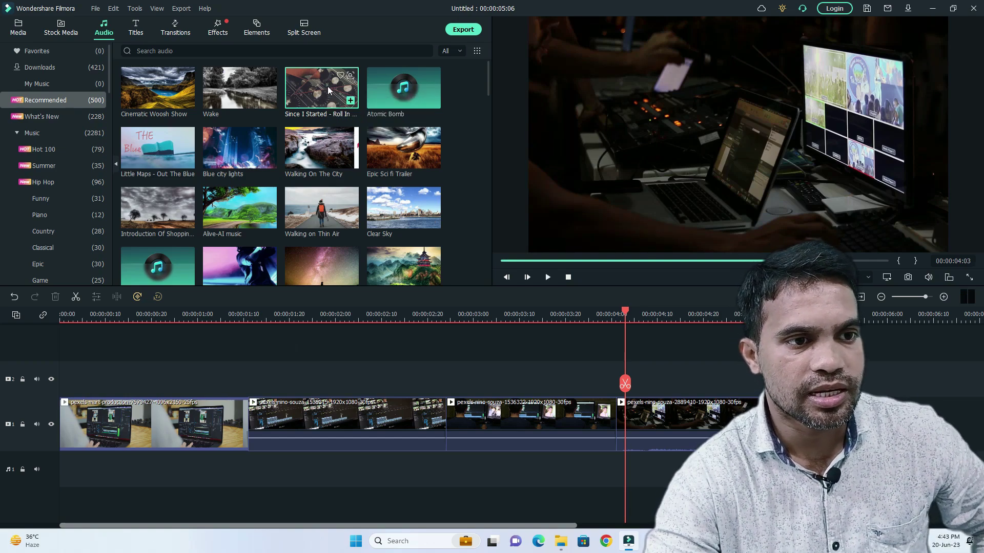
- Place the Since I Started track at the start of audio track 1 and trim off everything past 00:00:05:06
drag(281, 273, 136, 454)
drag(59, 475, 66, 385)
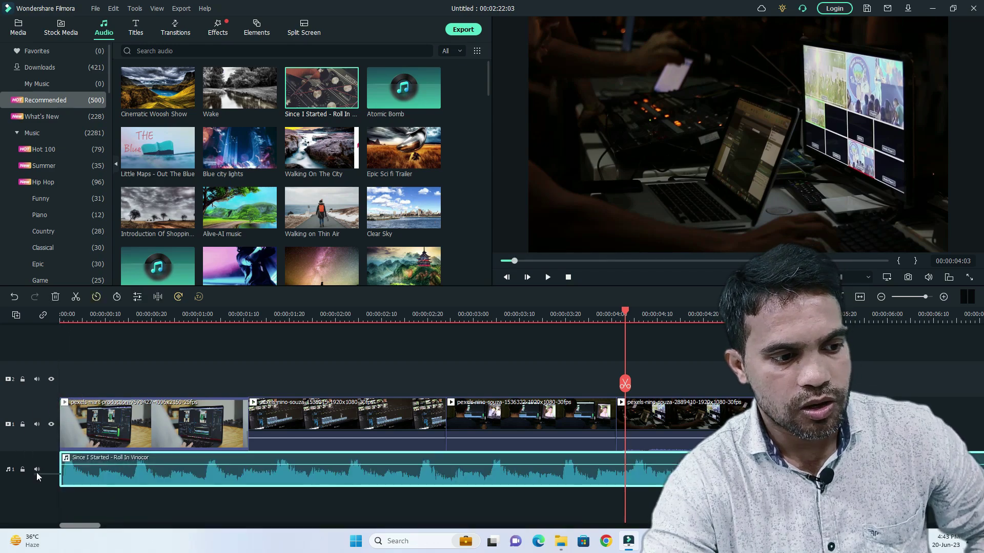
mouse_move(90, 524)
mouse_down()
mouse_move(329, 514)
mouse_move(932, 539)
mouse_move(294, 526)
mouse_move(149, 549)
mouse_move(87, 542)
mouse_up()
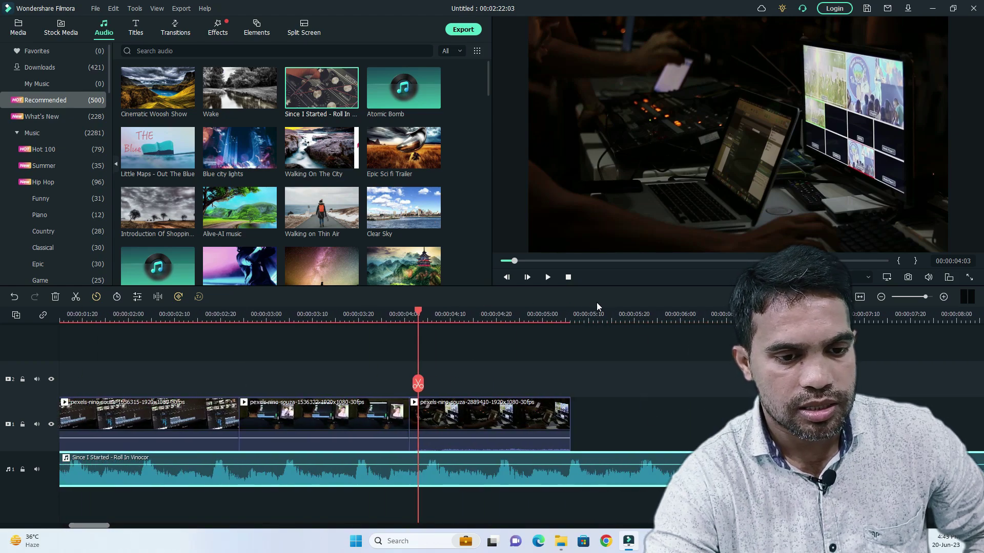
click(570, 317)
click(570, 365)
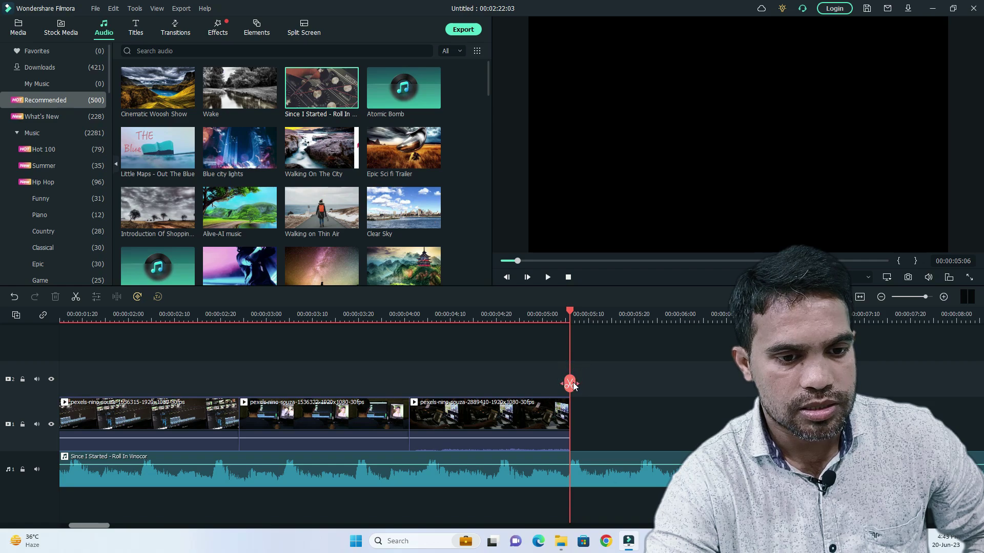
click(572, 385)
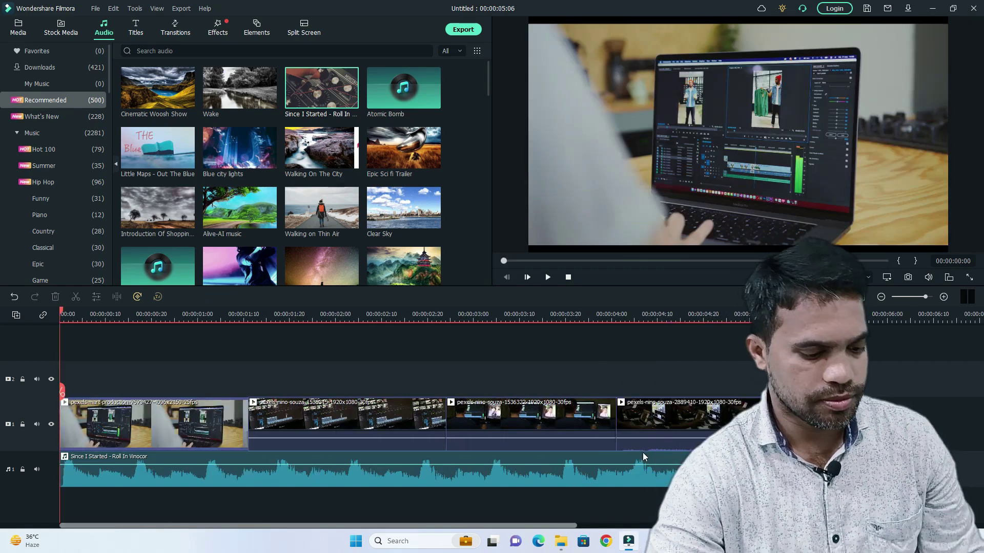
- Play the sequence with its music and delete all video and audio clips from the timeline
key(space)
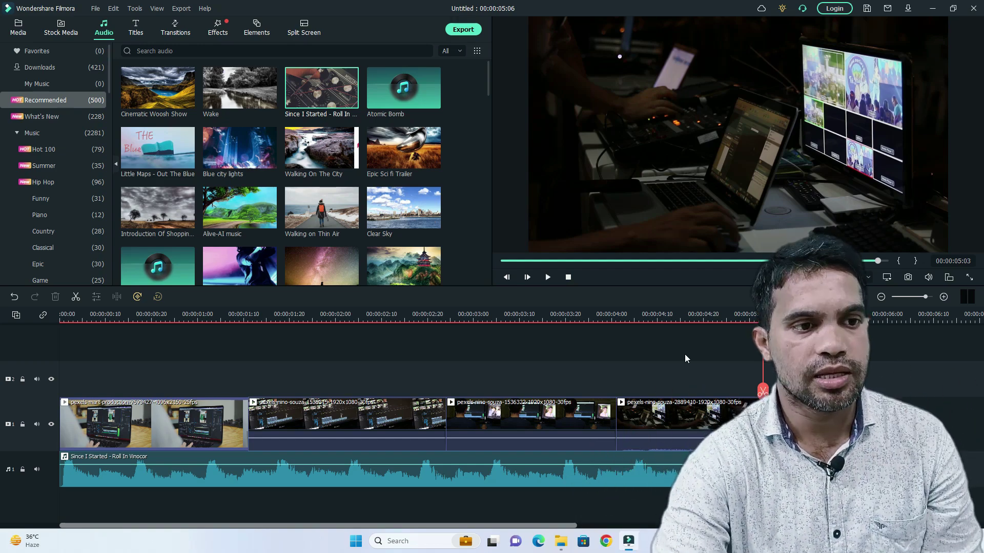
drag(686, 377, 99, 479)
key(Delete)
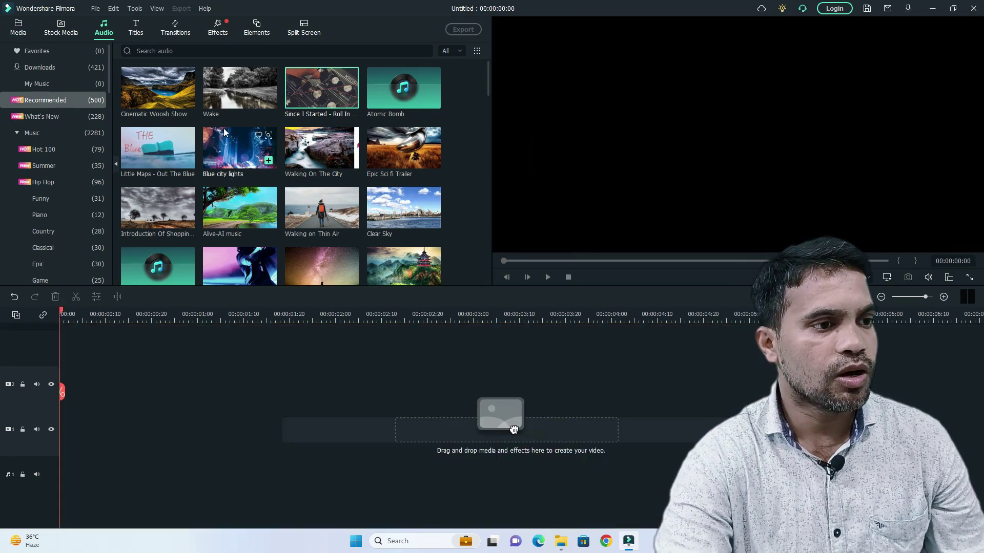
- Preview the Funny music tracks Walk on Tiptoe-AI music, Party Party Tonight-AI, Come and go, and Funny Blues Monkey
click(66, 198)
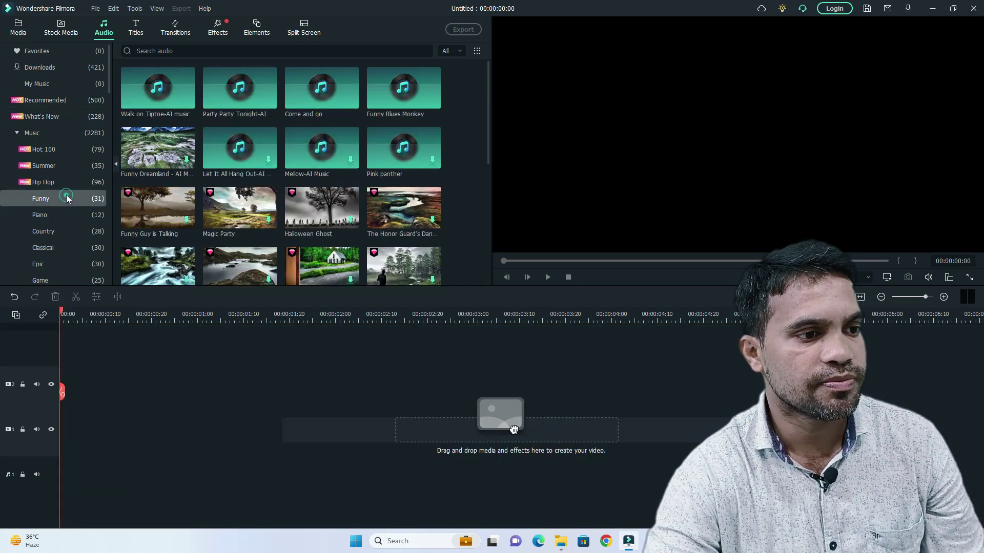
click(154, 88)
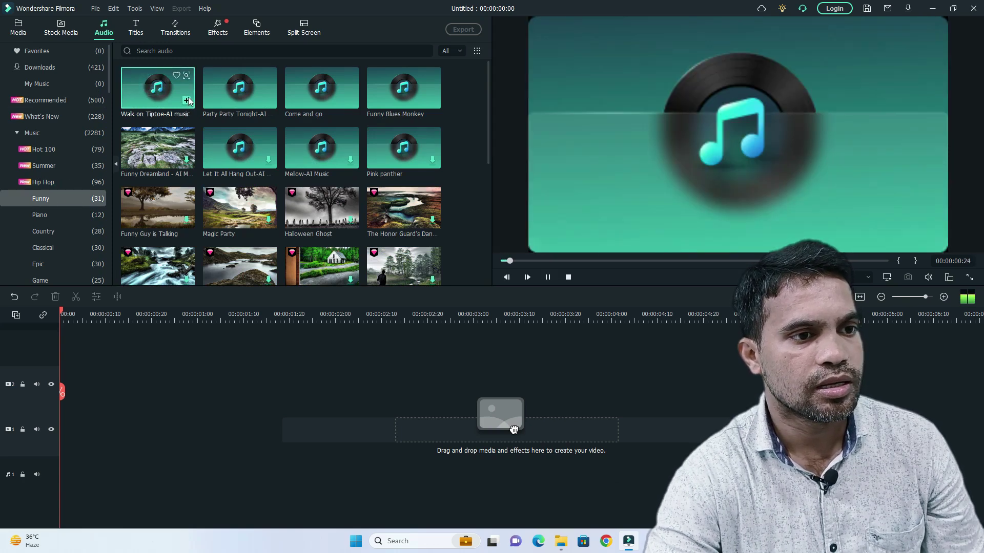
click(244, 92)
click(317, 91)
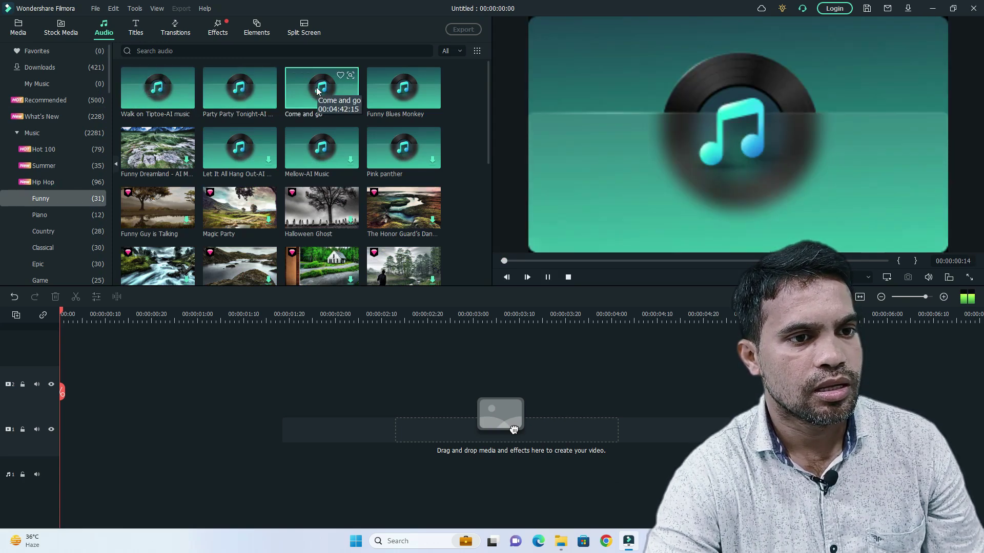
click(403, 87)
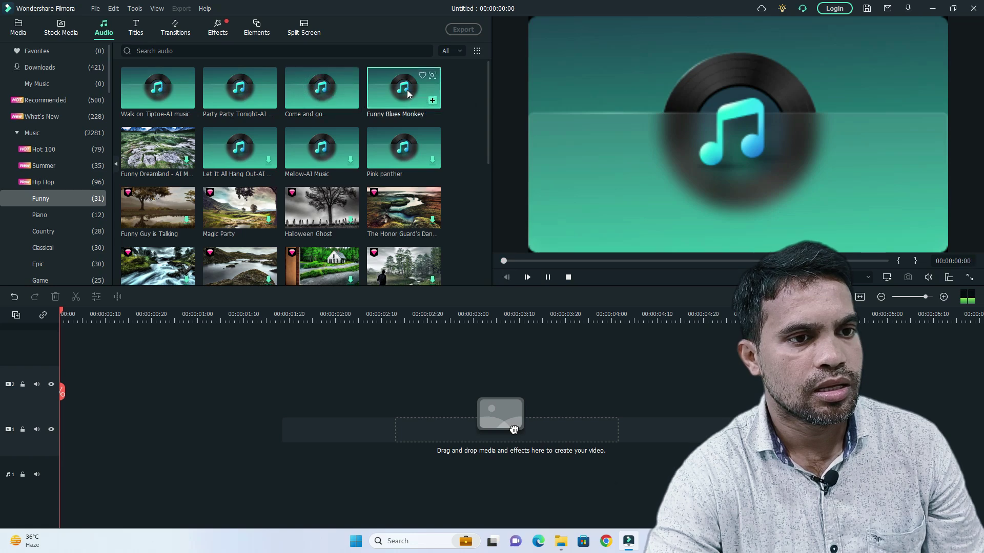
click(342, 358)
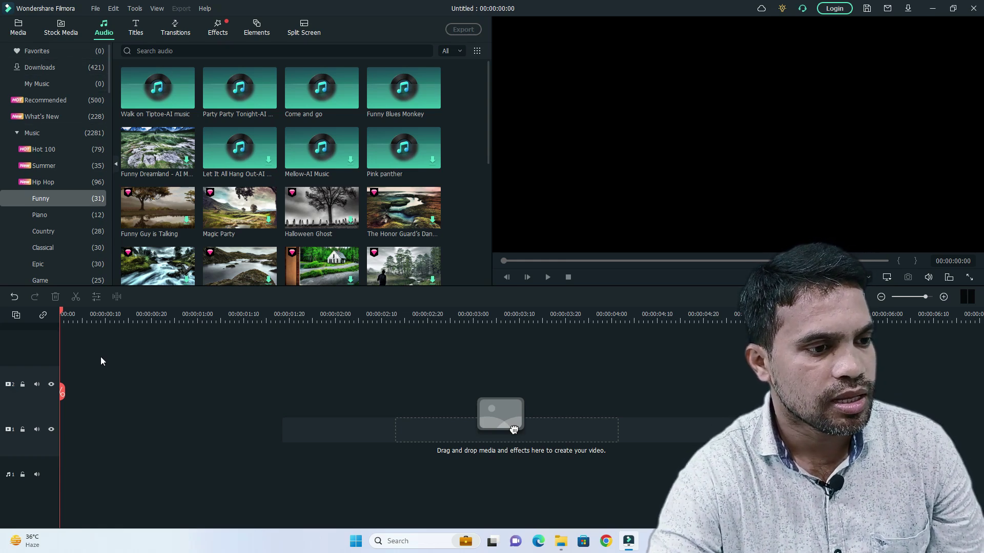
- Place the pexels-mart-production-7679427 clip from the project media at the start of video track 1
click(18, 27)
drag(233, 121, 35, 419)
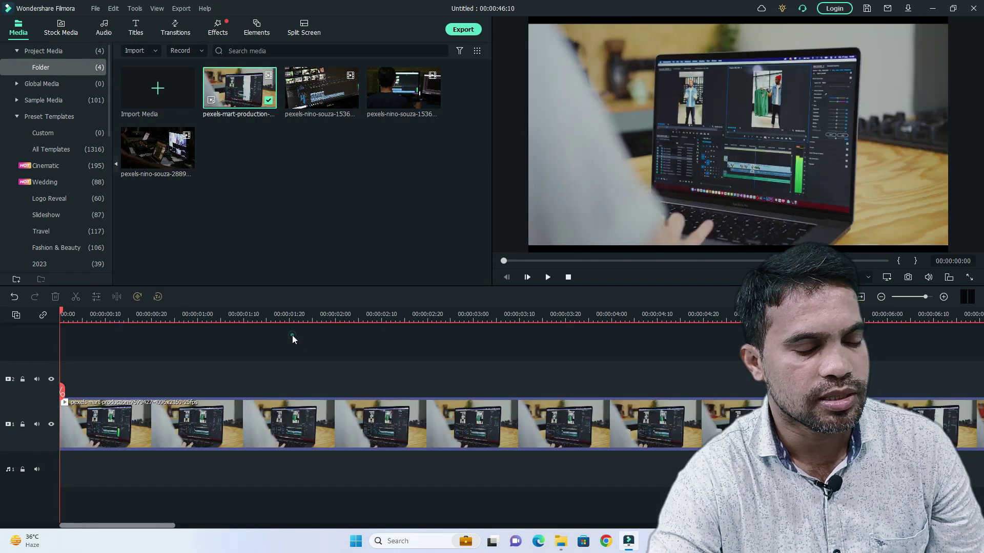
click(314, 199)
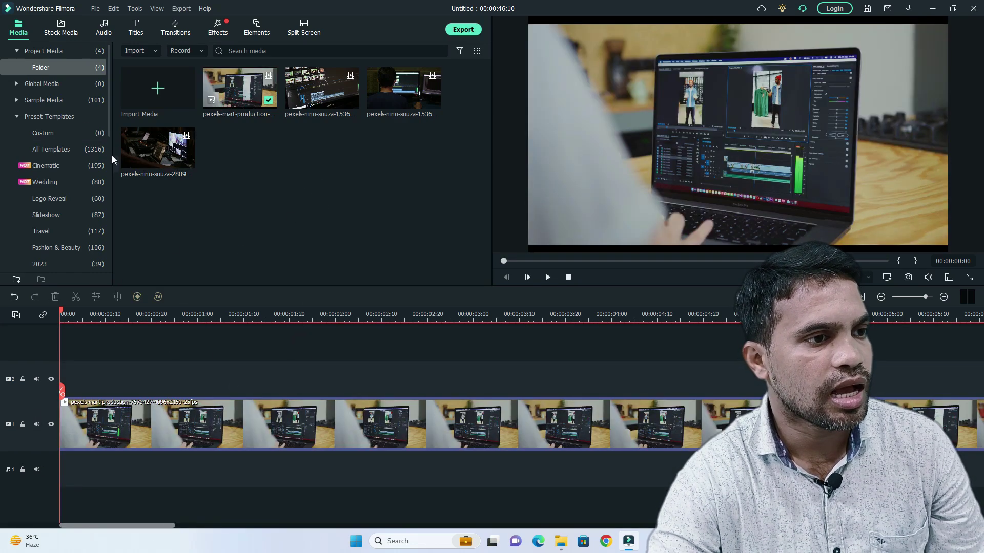
- Place the recommended track Epic Sci fi Trailer at the start of audio track 1 and play the clip with it
click(104, 27)
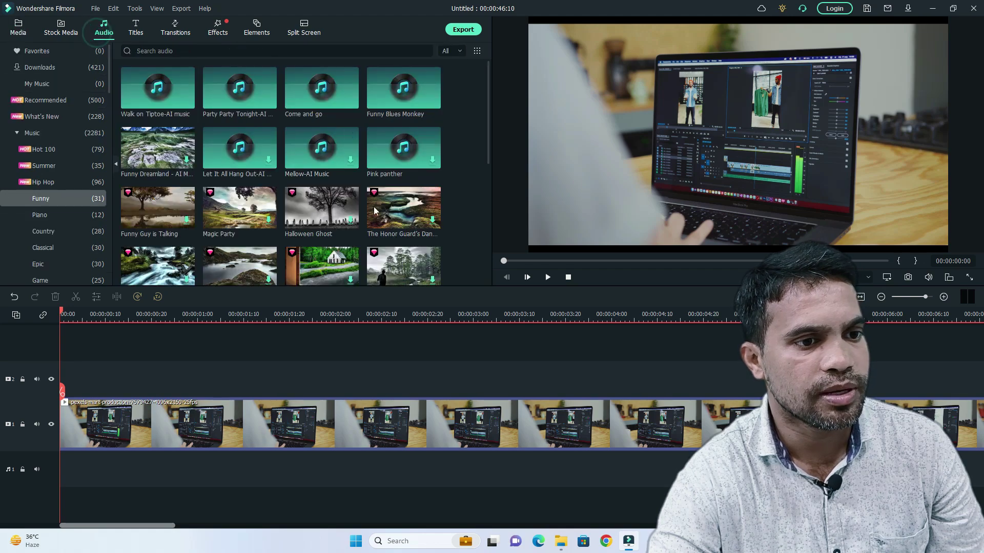
click(94, 101)
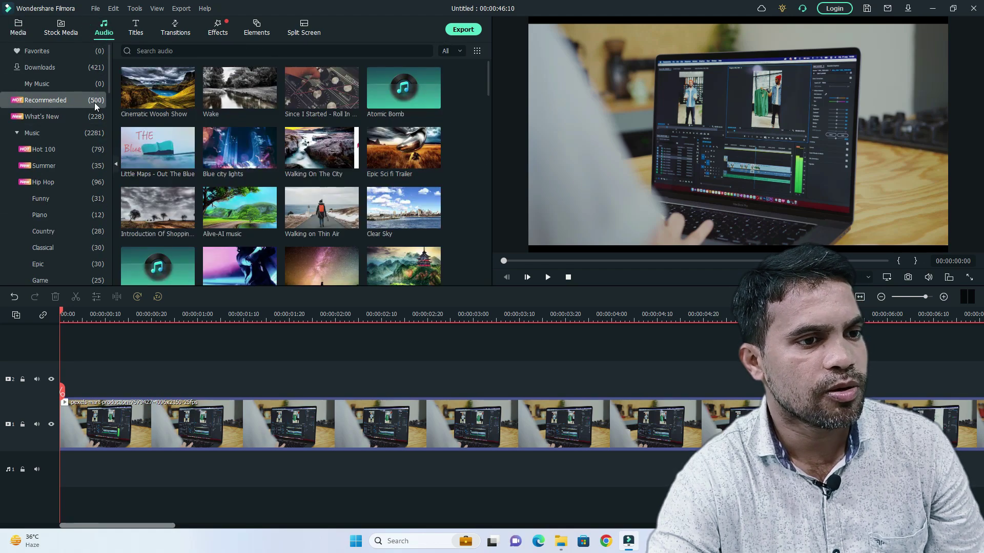
drag(411, 159, 62, 472)
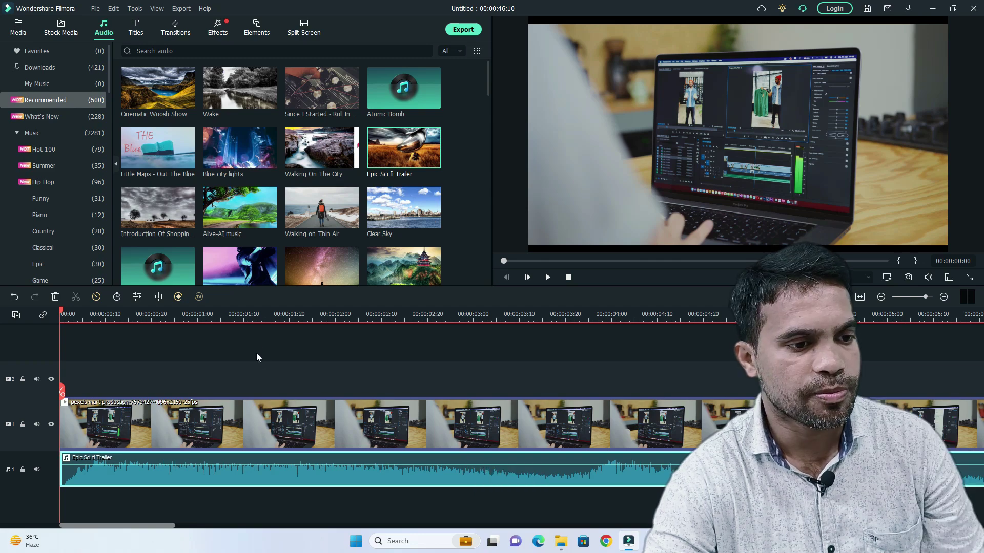
click(239, 309)
key(space)
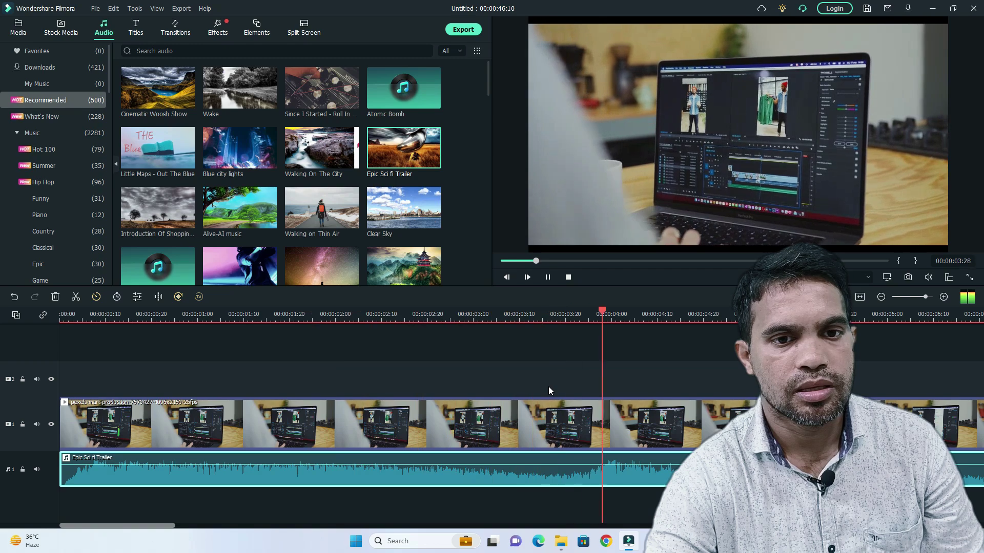
key(space)
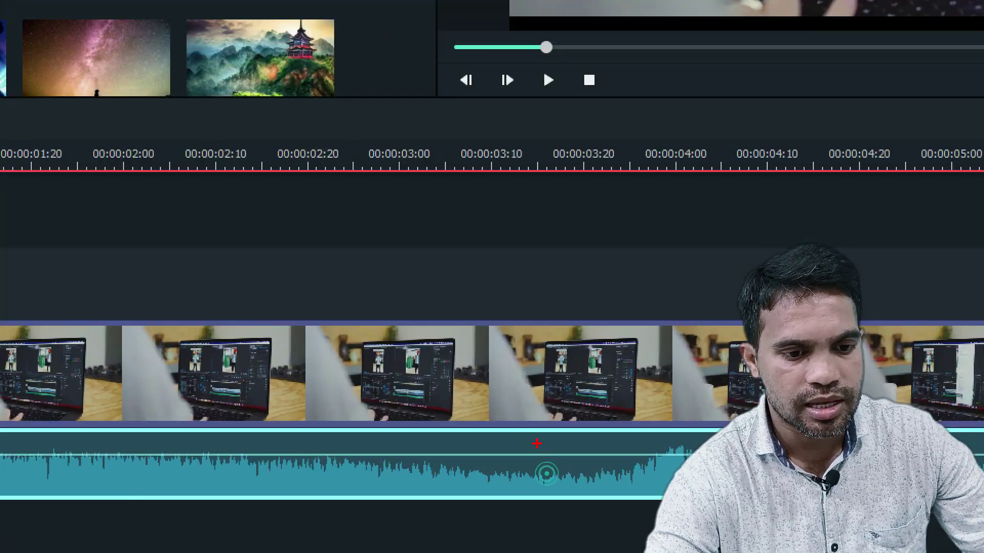
- Lower the volume of the Epic Sci fi Trailer clip to -10.18 dB and play a section from 00:00:01:13
click(542, 461)
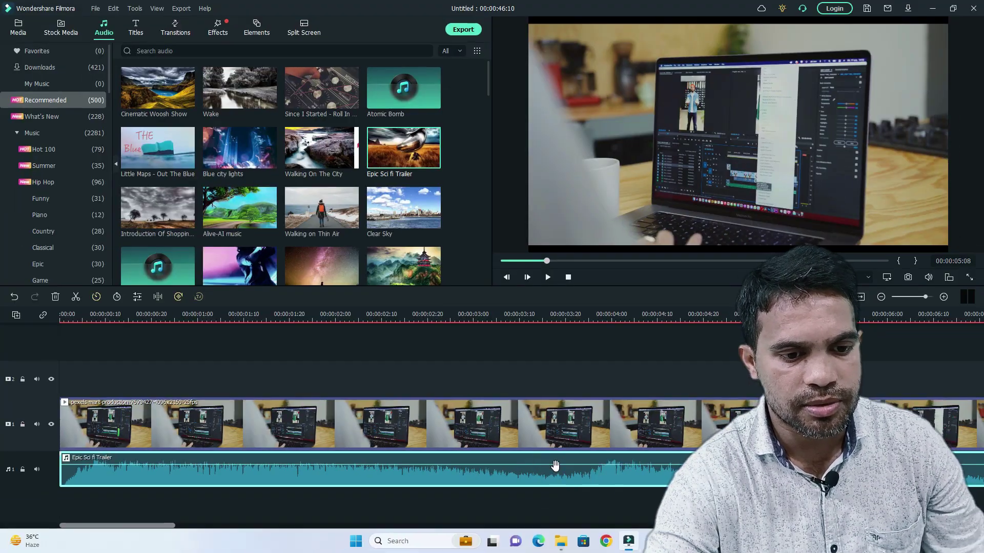
mouse_move(563, 451)
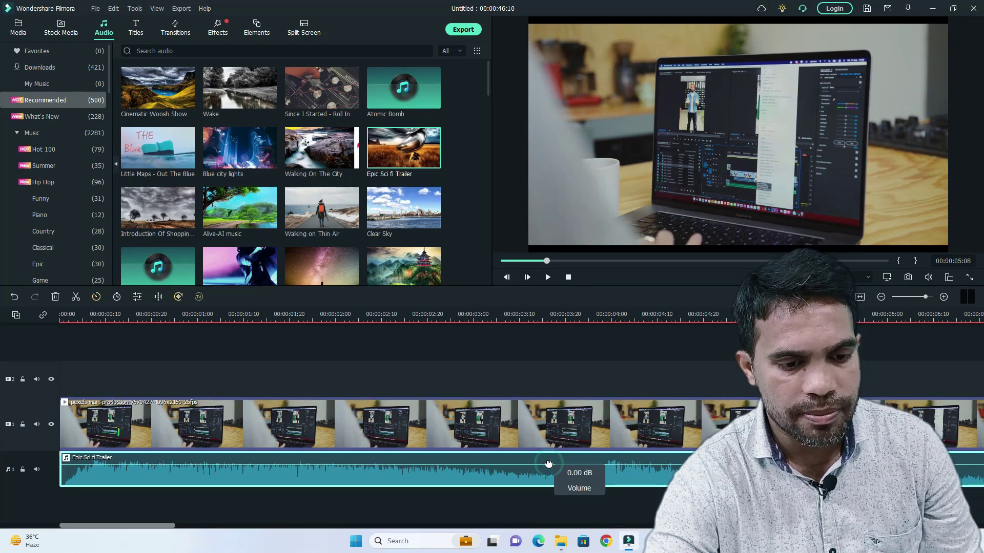
mouse_move(549, 463)
mouse_down()
mouse_move(551, 527)
mouse_move(553, 470)
mouse_up()
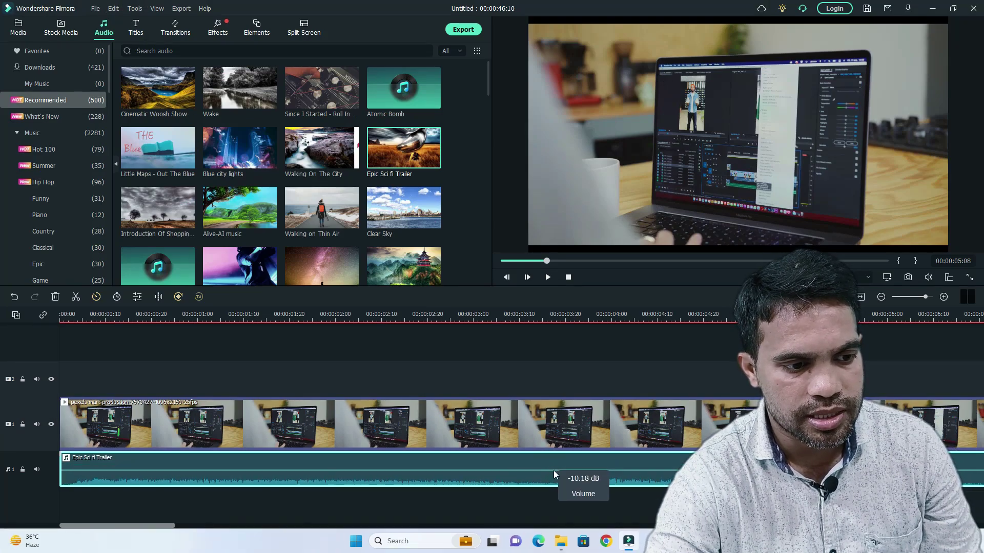
click(257, 353)
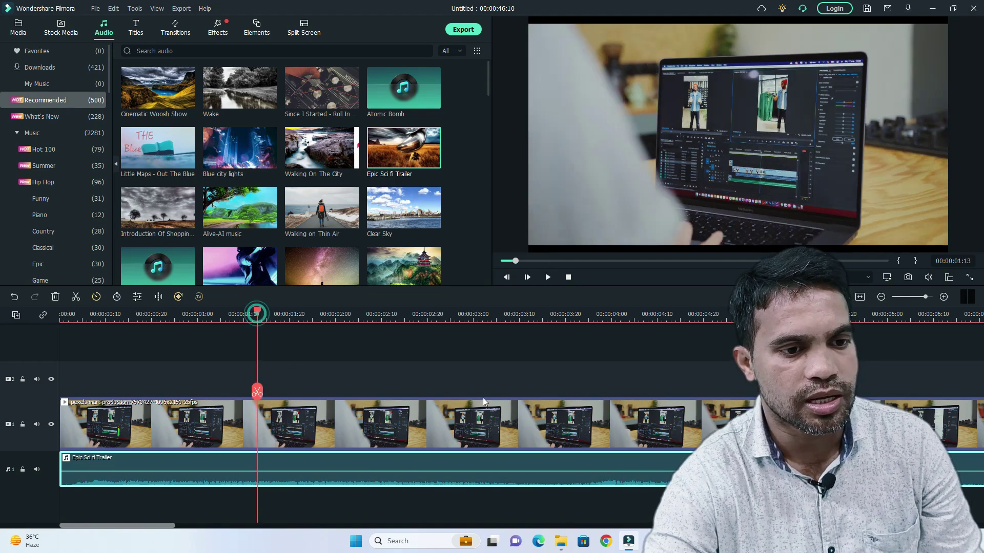
key(space)
key(space)
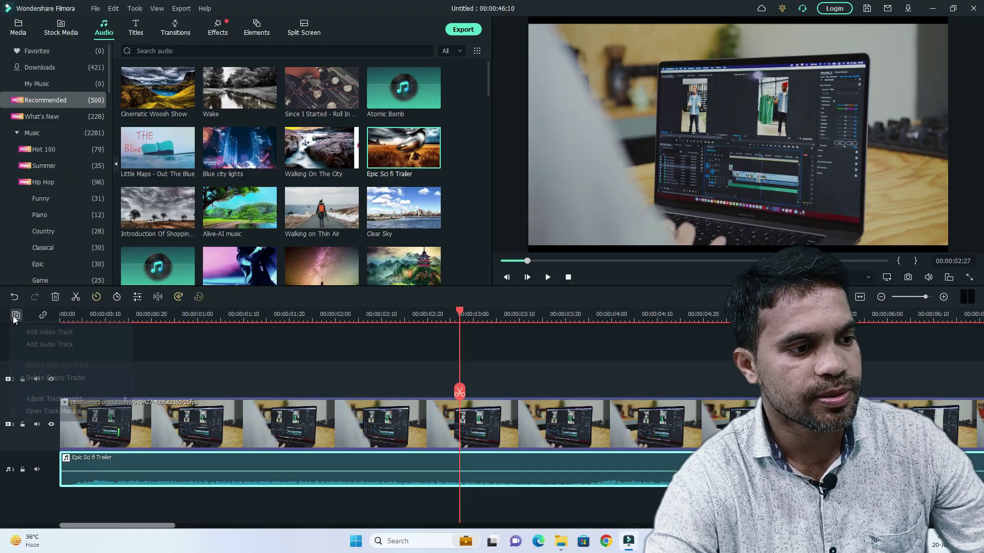
- Add a second audio track and place Walk on Tiptoe-AI music from the Funny category on it at about 00:00:01:00
click(32, 307)
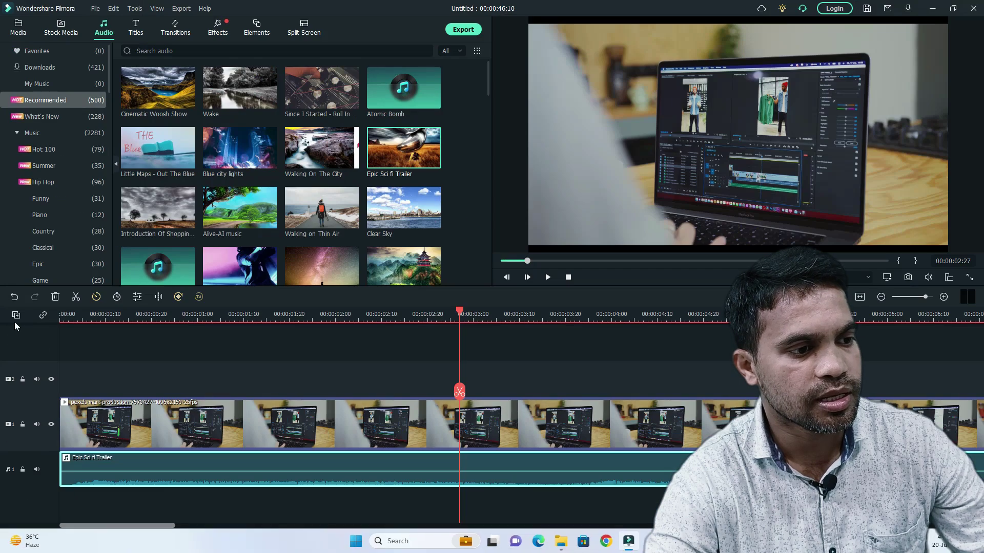
click(32, 286)
click(82, 344)
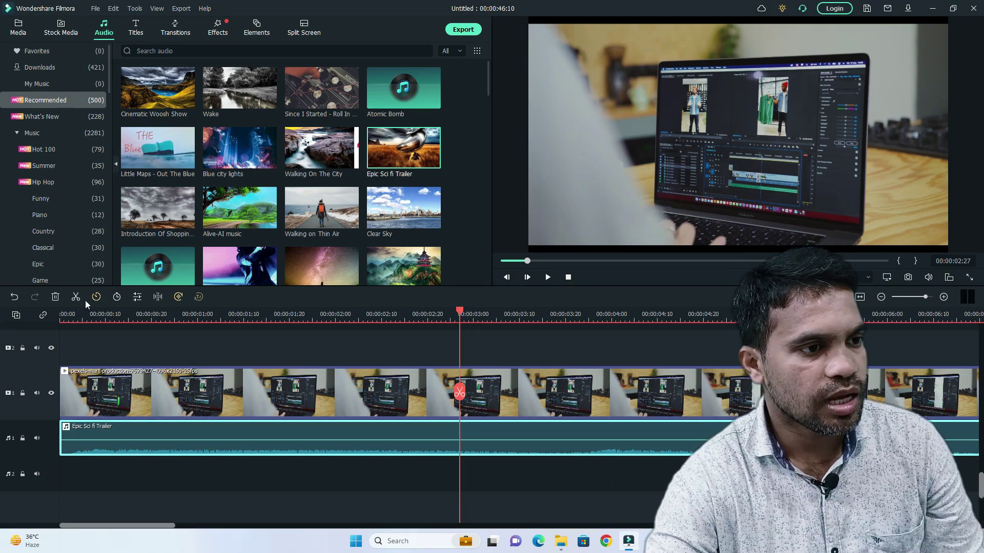
click(55, 196)
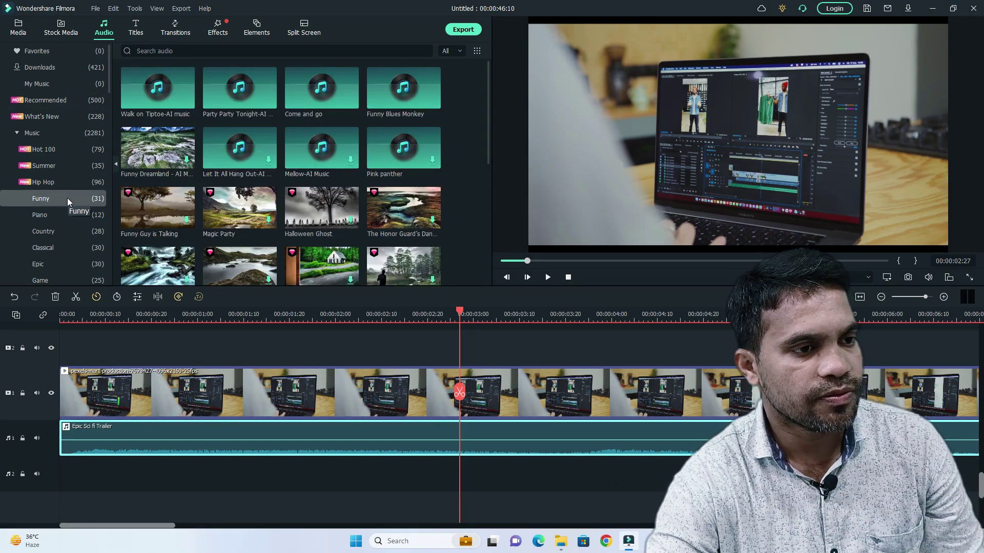
drag(157, 89, 198, 479)
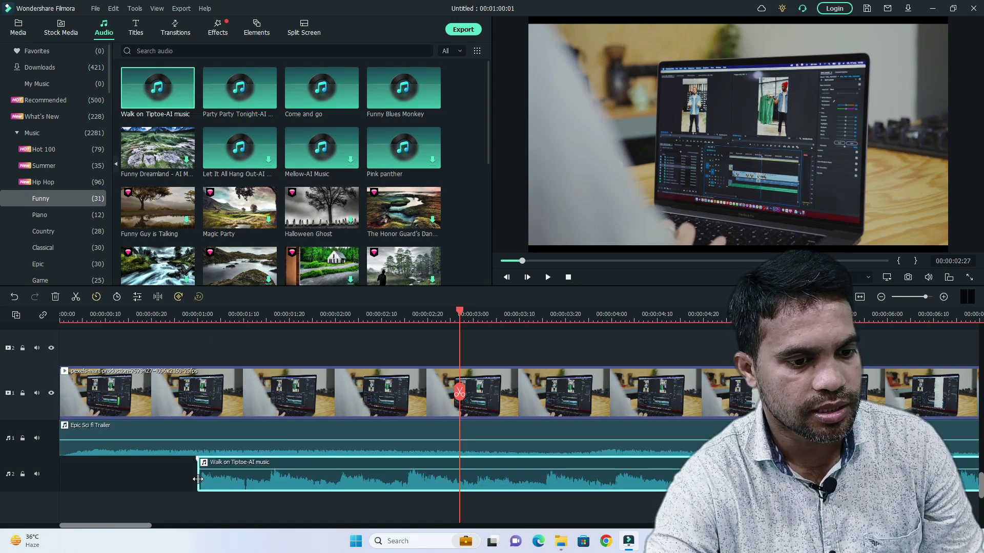
- Play the timeline from just before the second music clip starts to hear both audio tracks together
click(188, 313)
key(space)
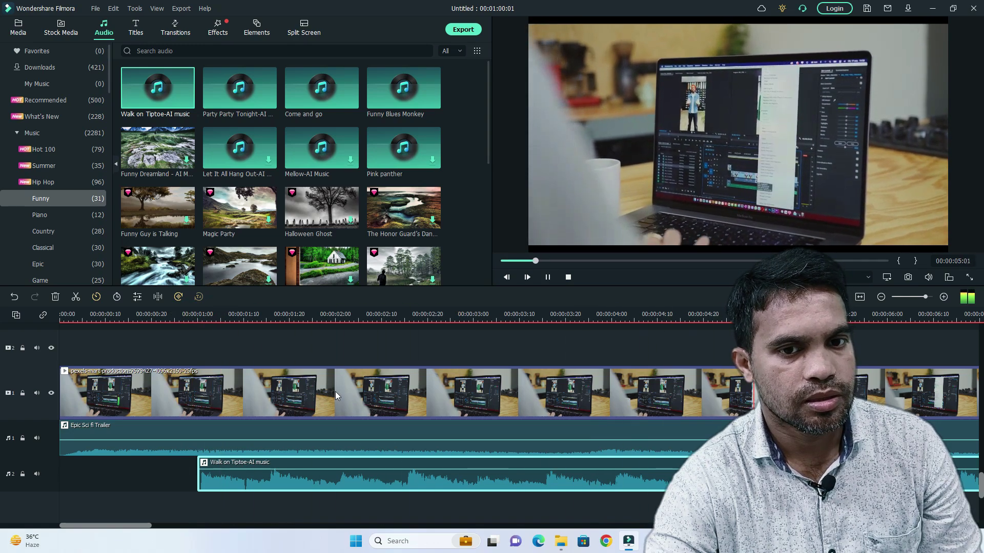
key(space)
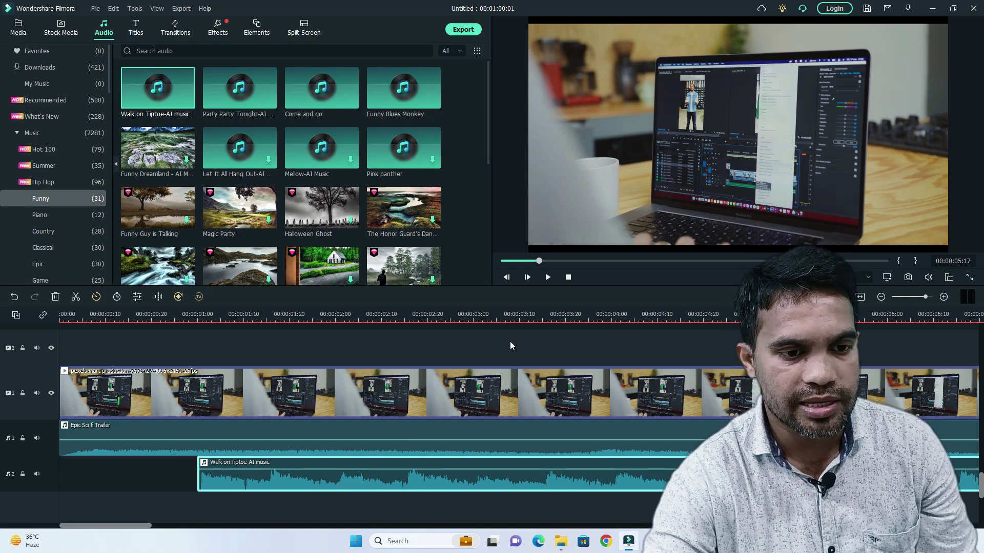
- Split the Walk on Tiptoe-AI music clip on audio track 2 at 00:00:03:07 and delete the part after the cut
click(505, 314)
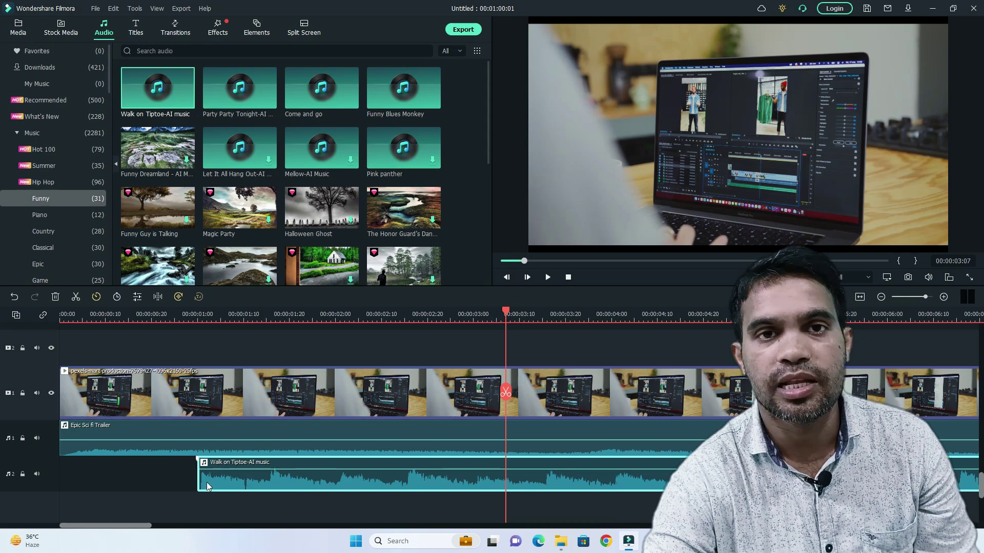
key(ctrl+z)
click(455, 480)
click(506, 392)
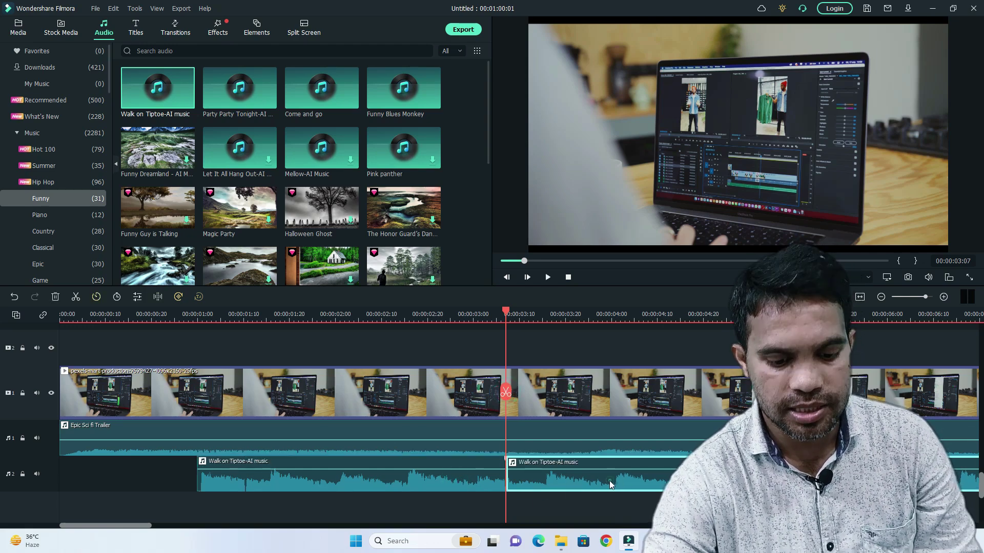
key(Delete)
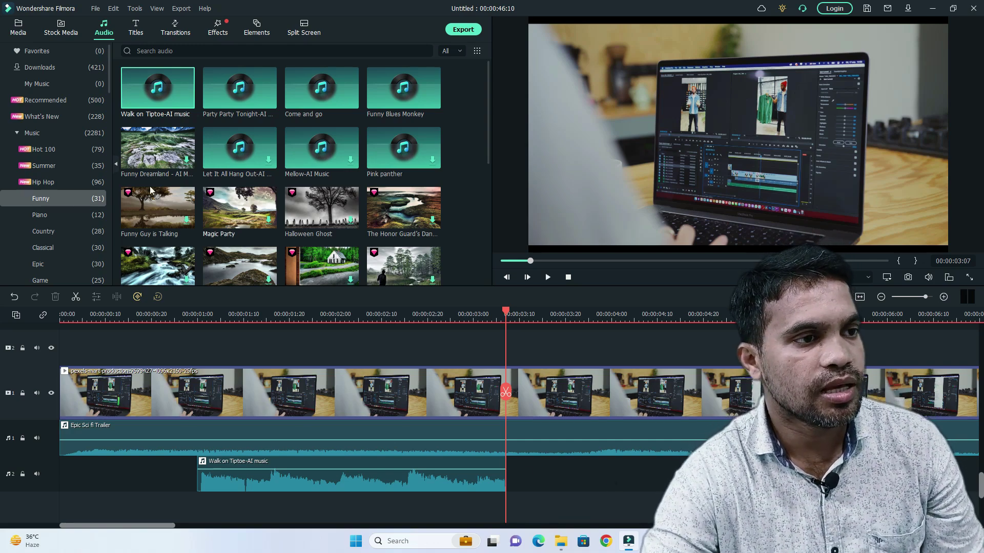
- Import all the audio and video files from the Sound folder on the Desktop into the project media
click(18, 27)
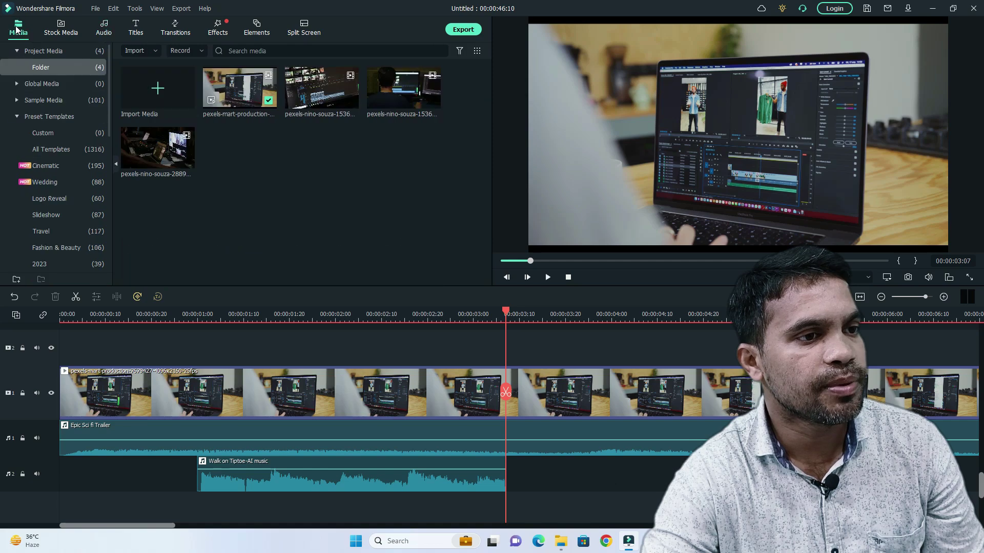
click(139, 51)
click(164, 68)
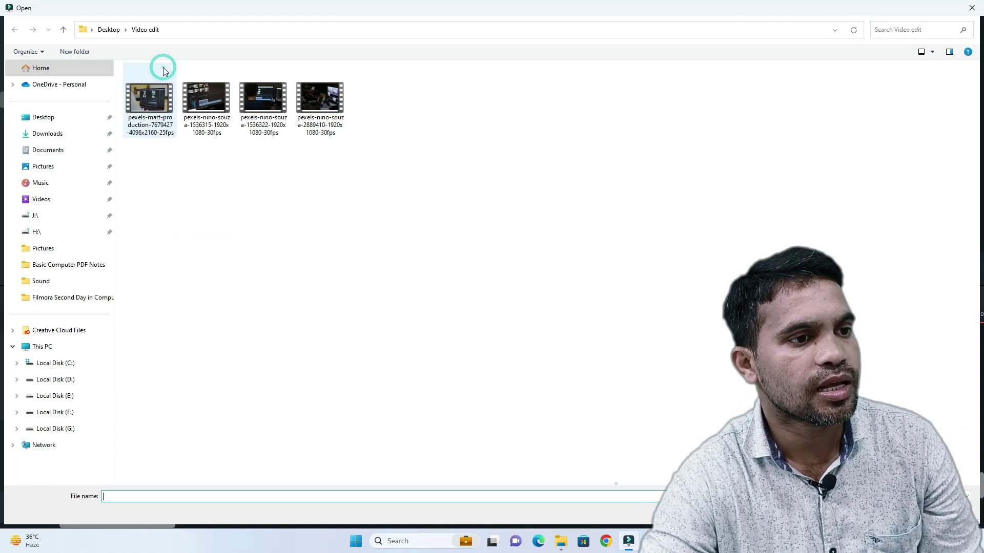
click(43, 118)
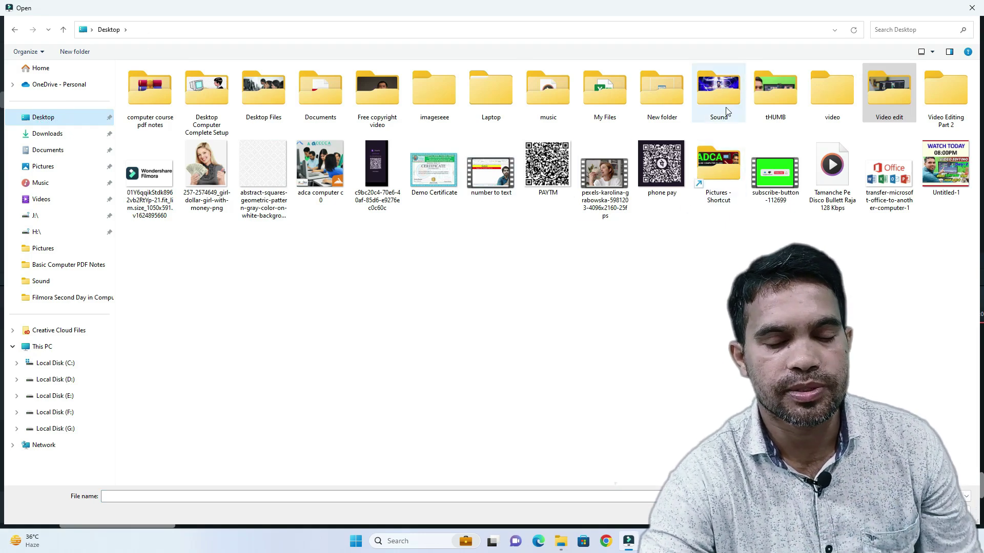
mouse_move(720, 94)
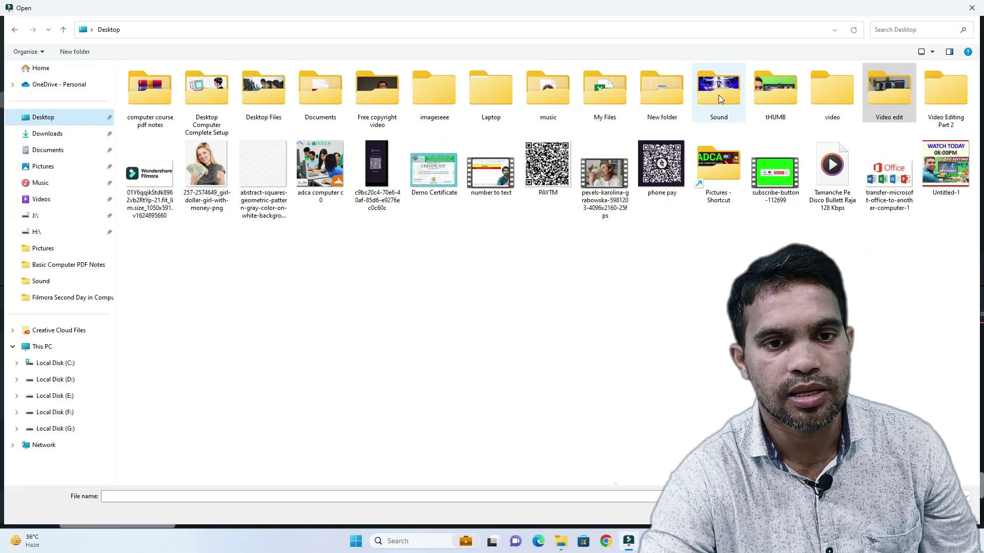
double_click(718, 94)
double_click(720, 98)
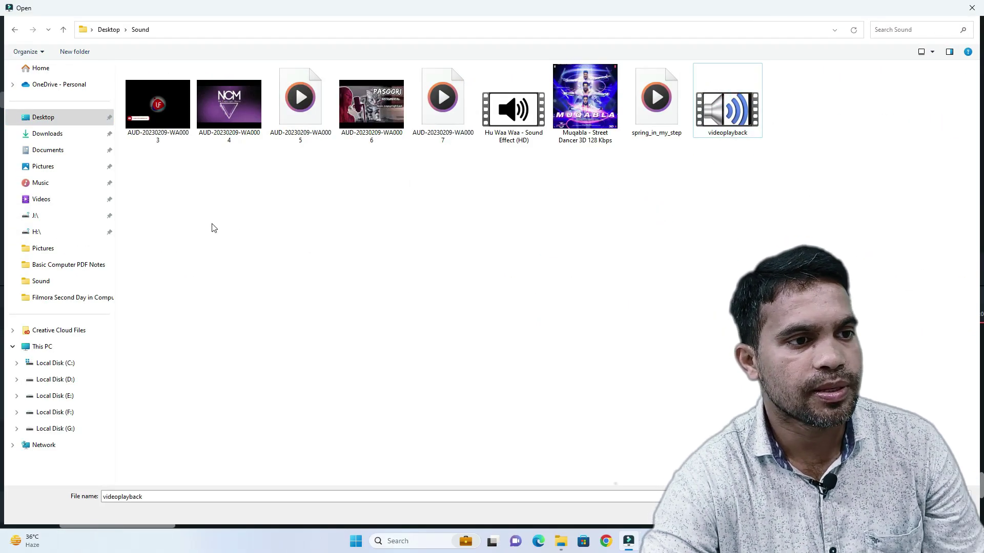
drag(138, 223, 731, 117)
drag(800, 111, 801, 111)
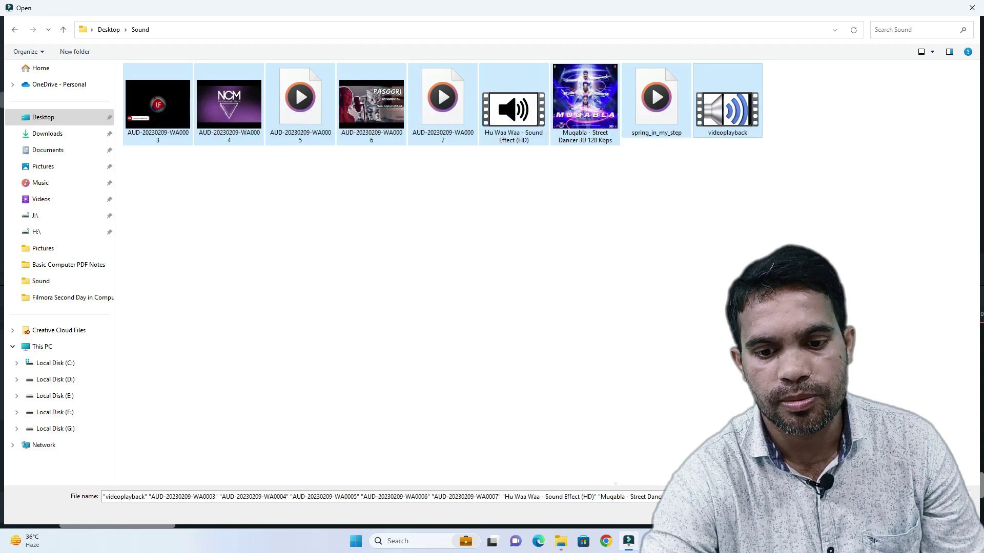
key(Return)
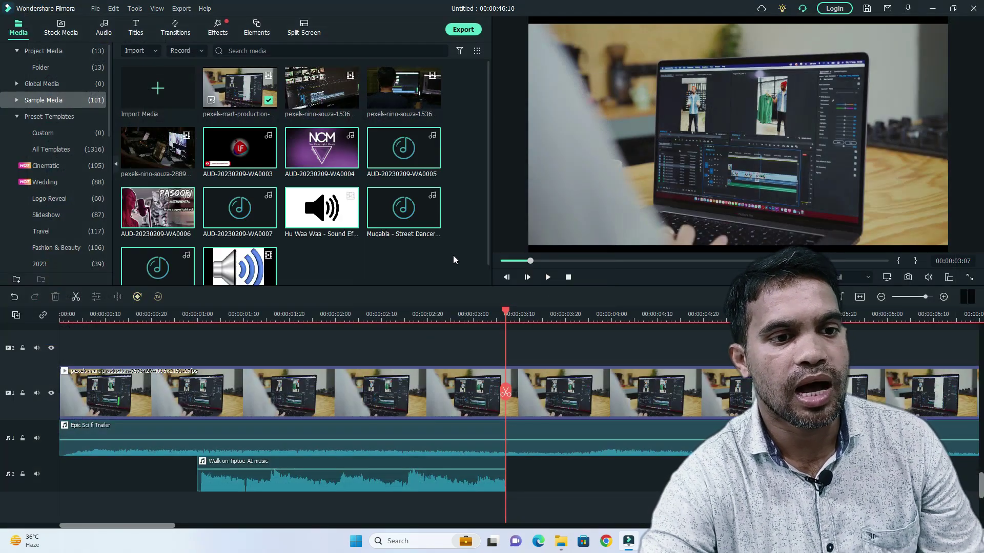
click(453, 255)
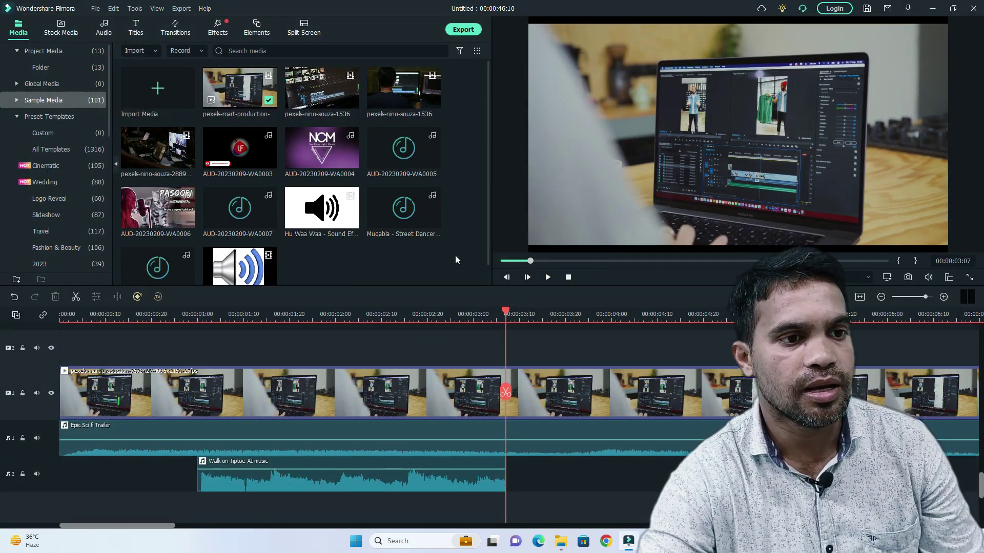
- Preview the imported Hu Waa Waa sound effect and the videoplayback clip from the project media
double_click(319, 213)
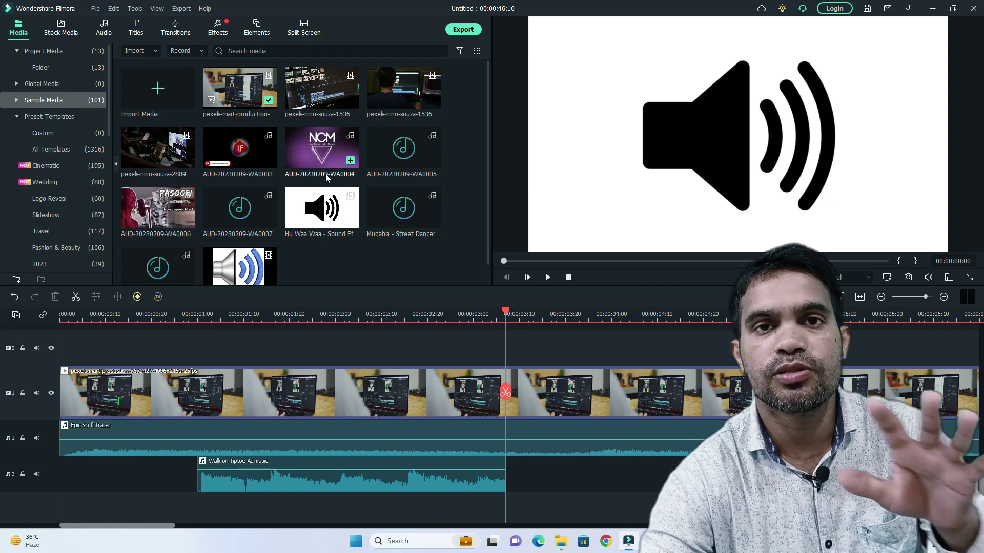
click(527, 479)
double_click(245, 275)
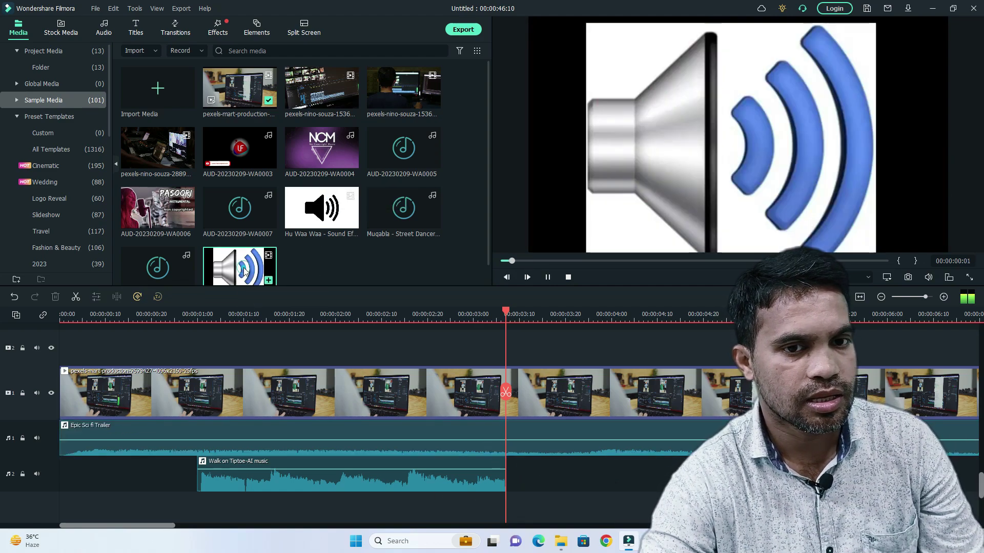
click(268, 259)
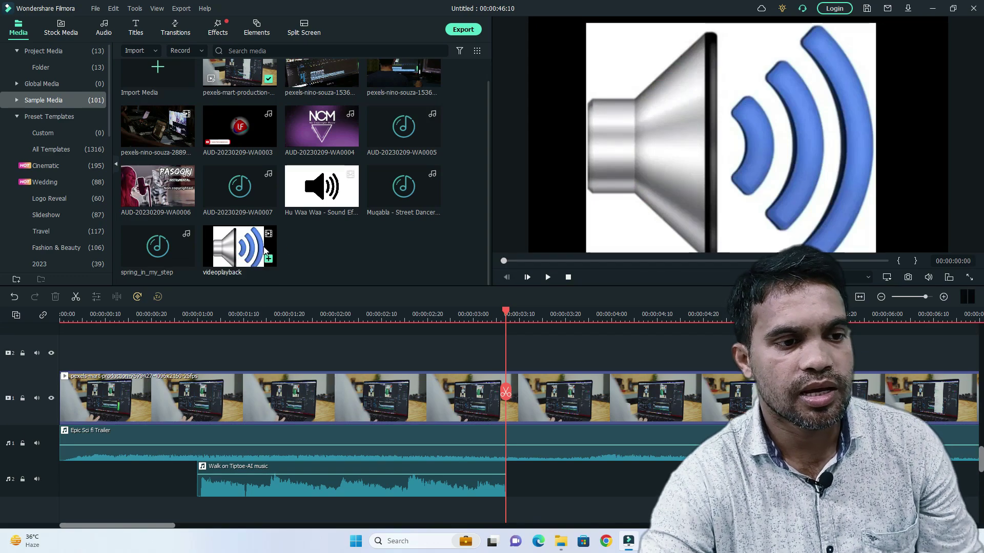
- Place the videoplayback clip on video track 2 at 00:00:03:07, directly after the Walk on Tiptoe-AI music clip ends
drag(229, 245, 517, 362)
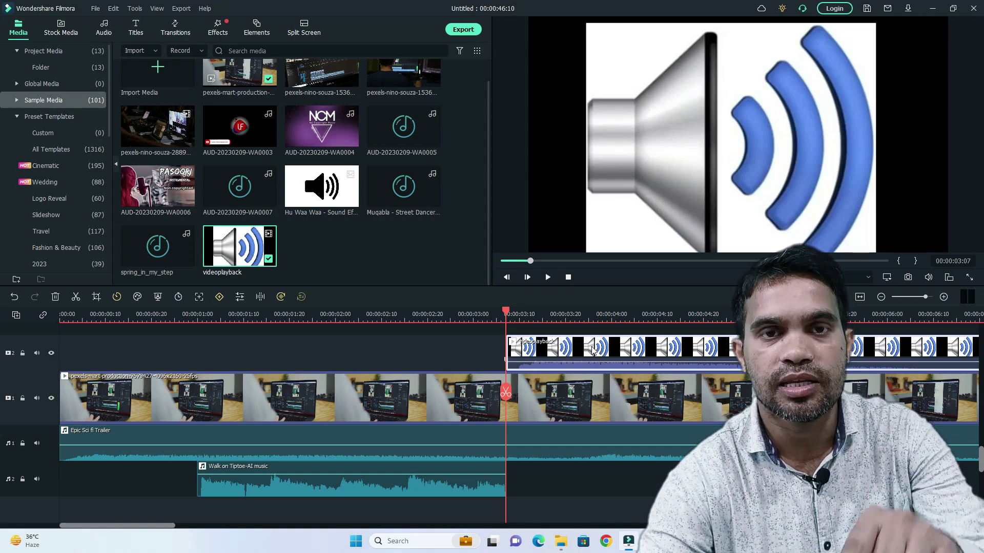
right_click(571, 351)
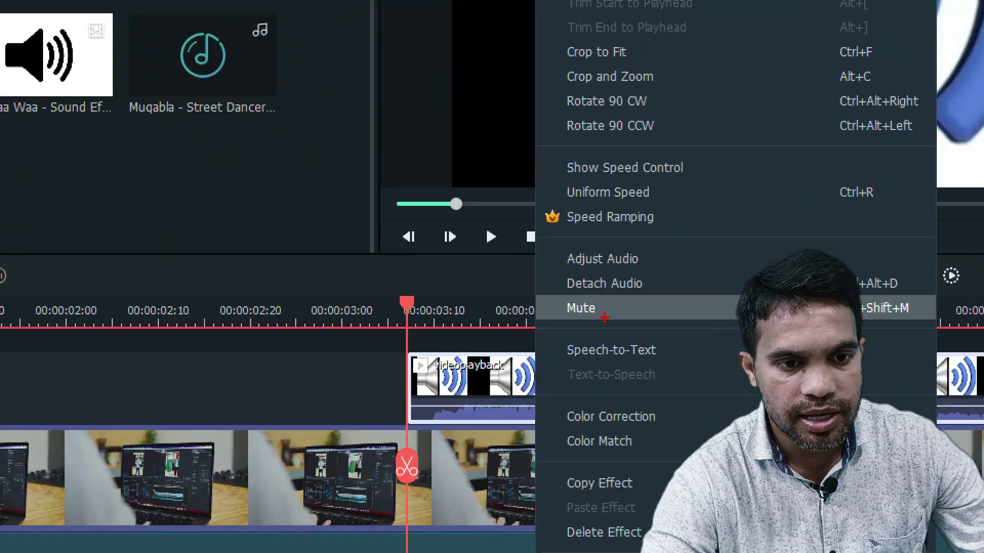
click(605, 313)
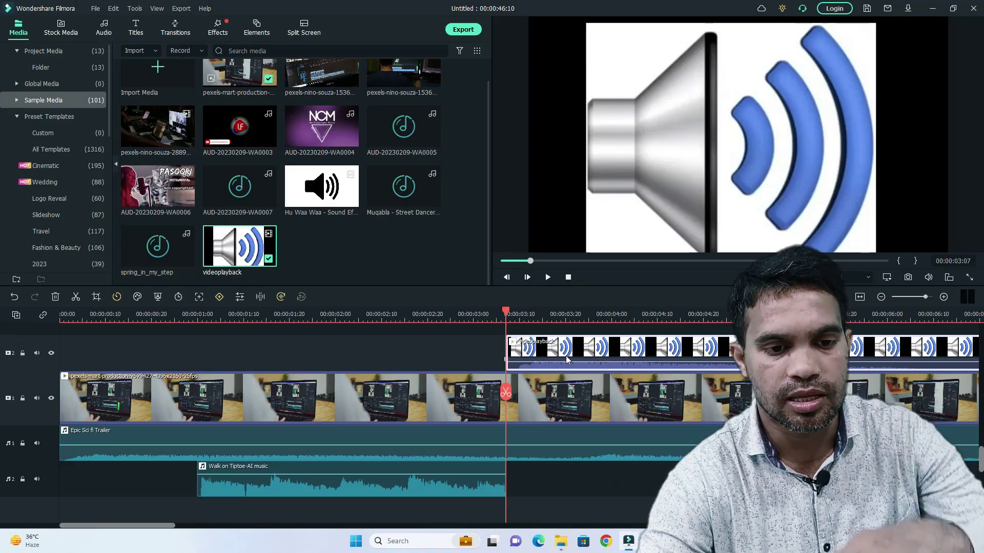
- Detach the audio of the videoplayback clip and delete its picture part from video track 2
right_click(570, 351)
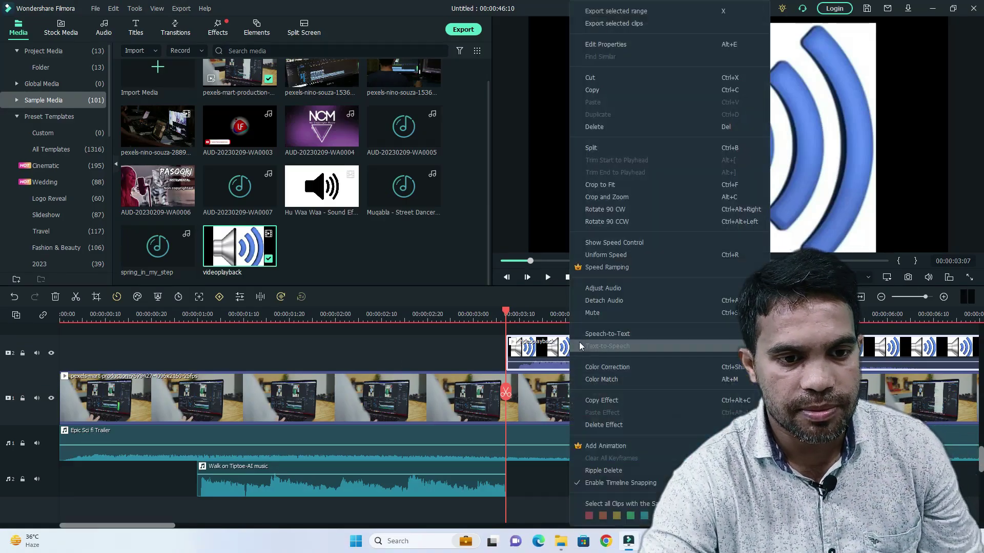
click(602, 302)
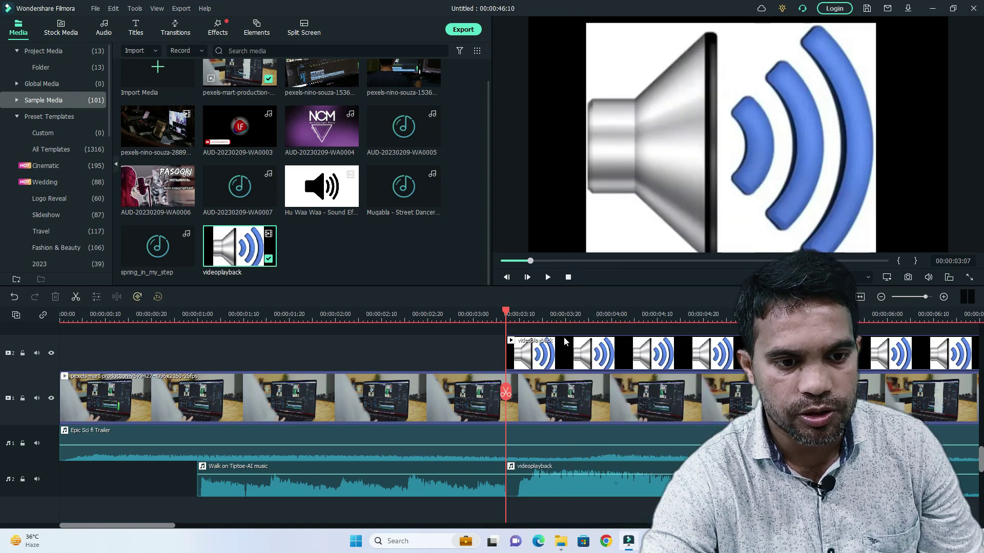
click(554, 358)
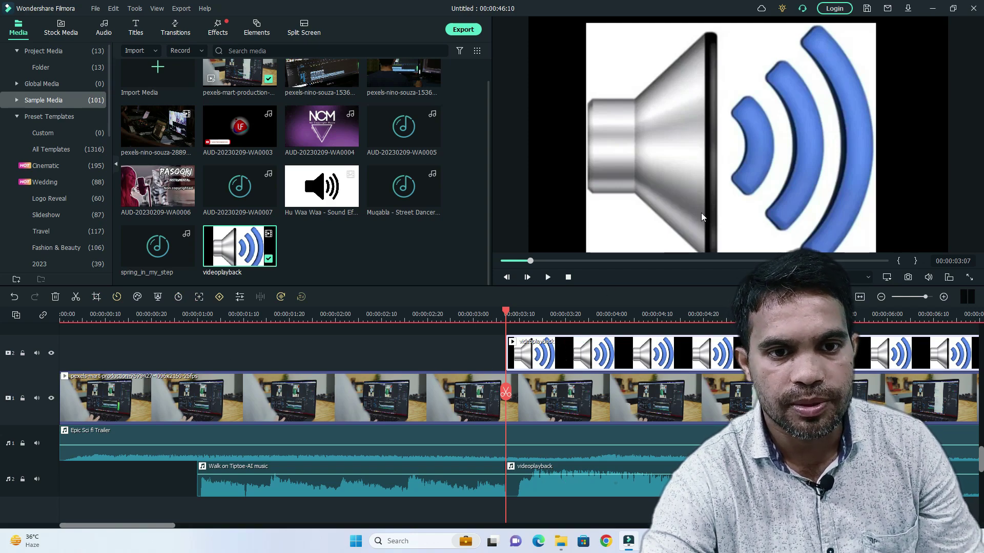
key(Delete)
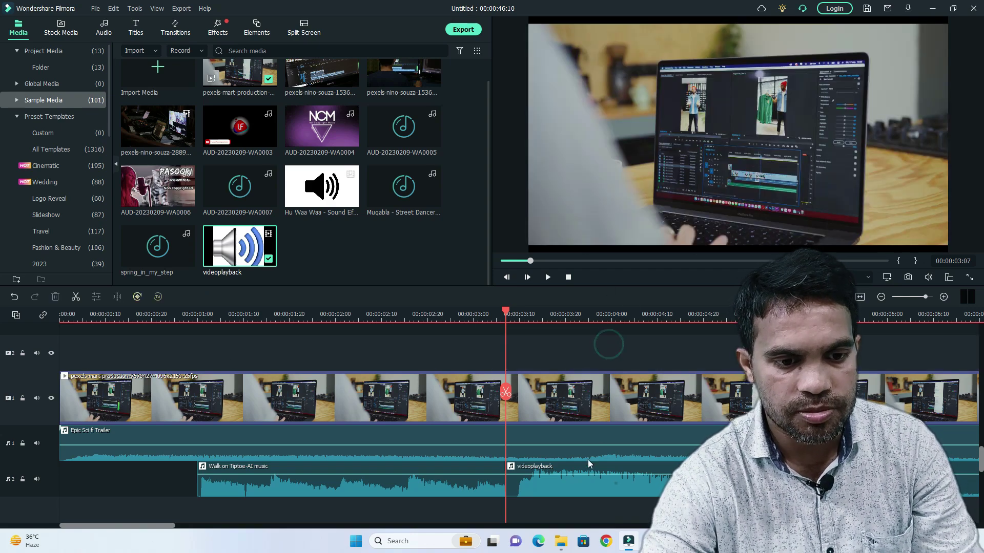
- Play the timeline from 00:00:02:27 to hear the detached videoplayback audio on audio track 2
click(559, 489)
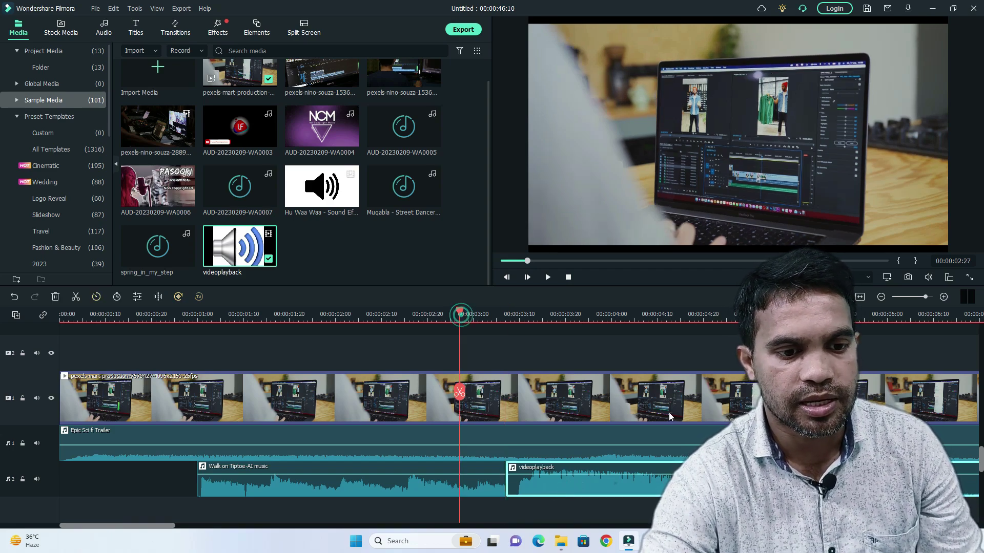
key(space)
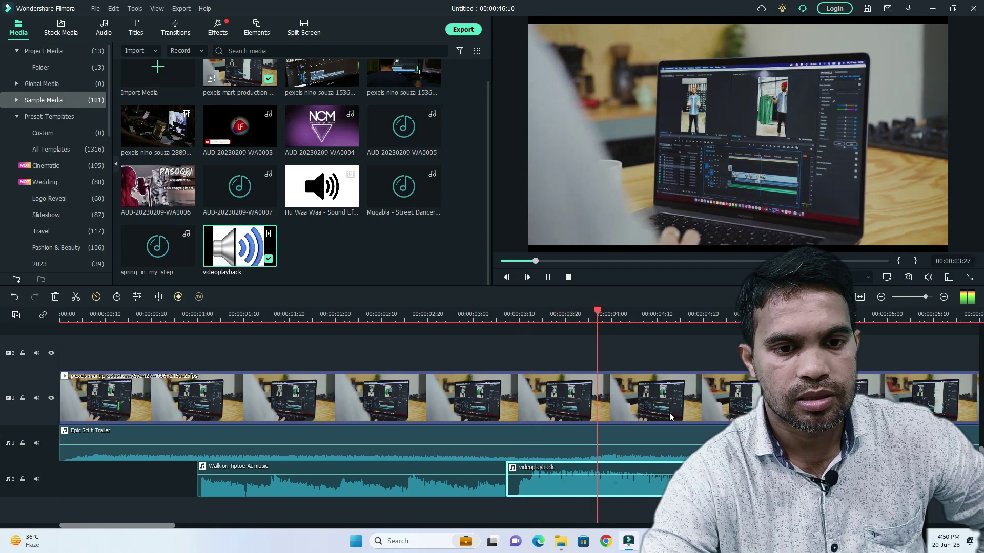
key(space)
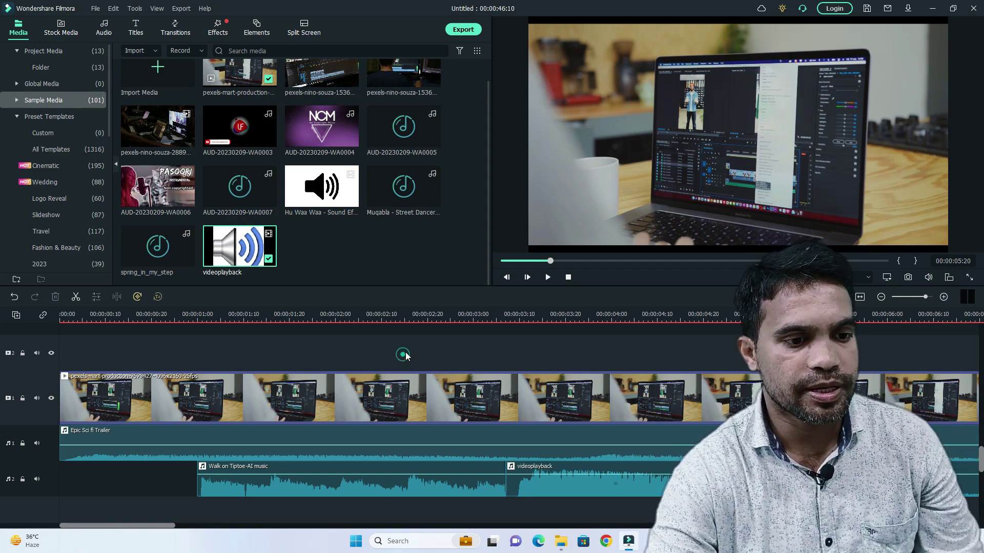
- Delete all clips from the timeline and remove all imported files from the project media
key(ctrl+a)
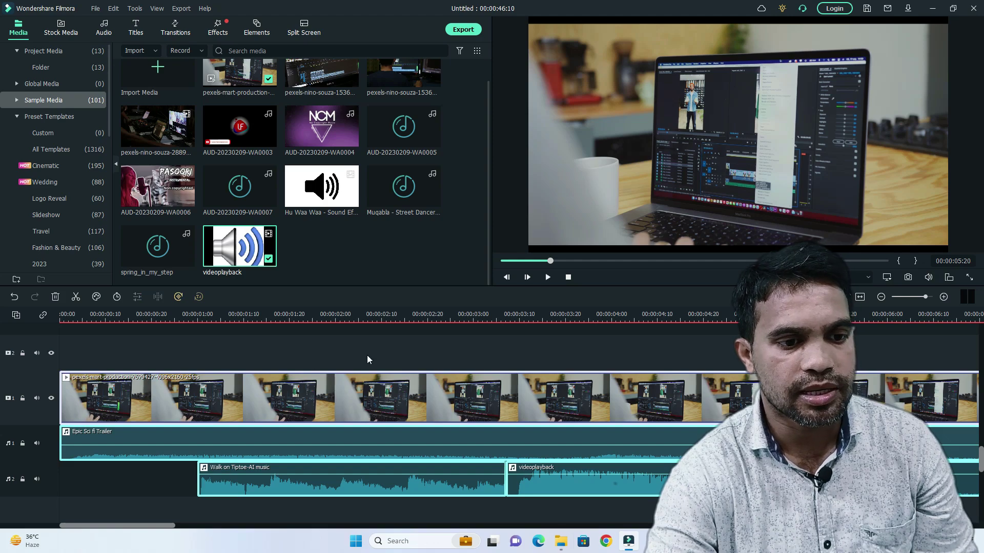
key(Delete)
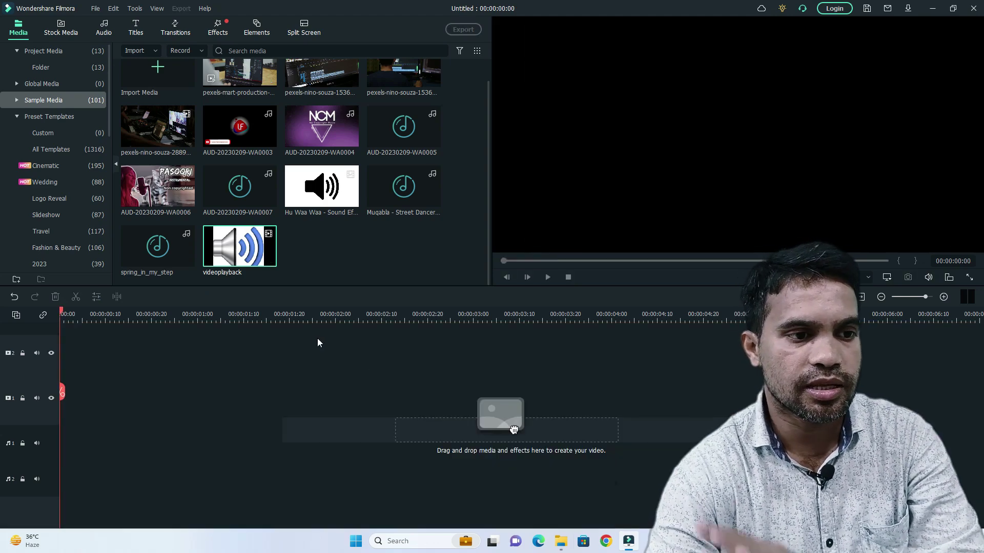
click(318, 242)
scroll(318, 242, up, 1)
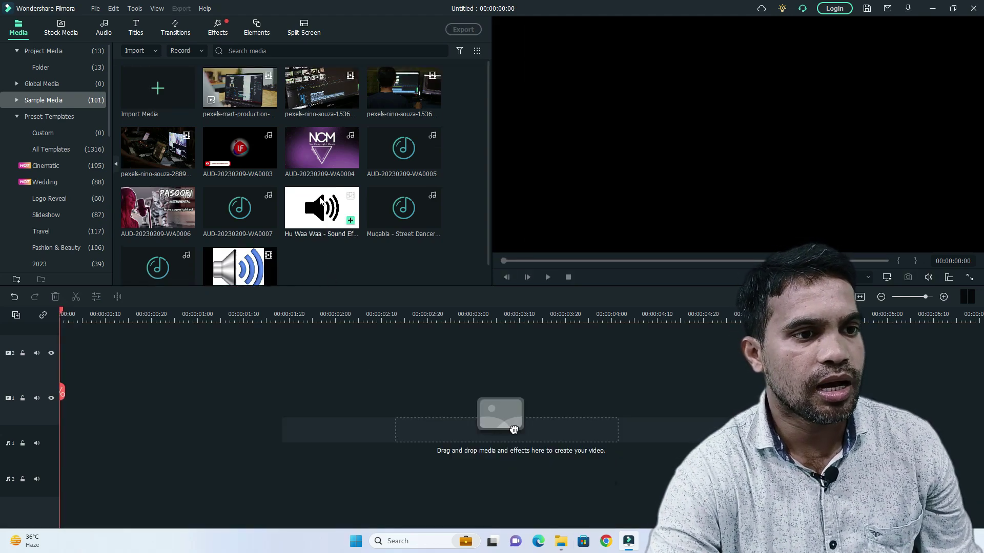
key(ctrl+a)
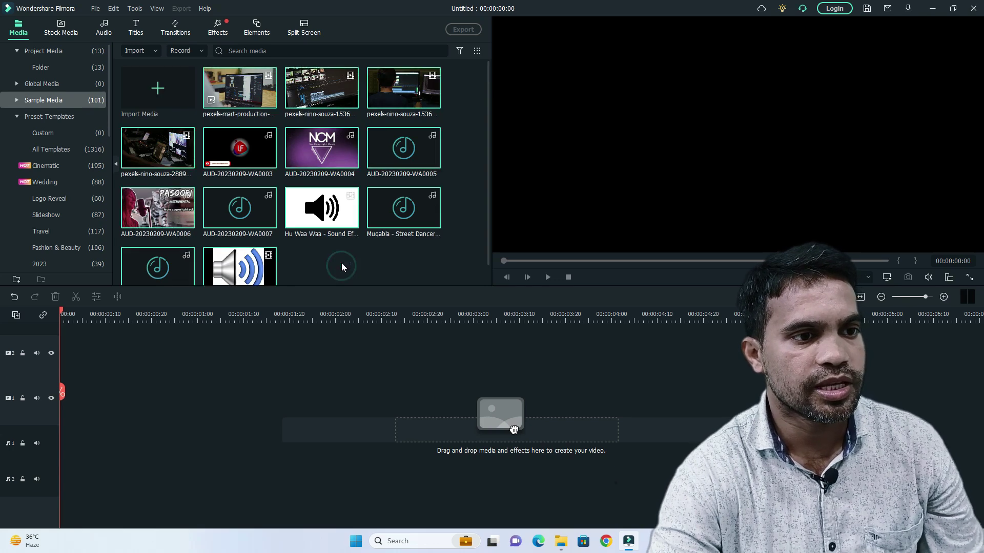
key(Delete)
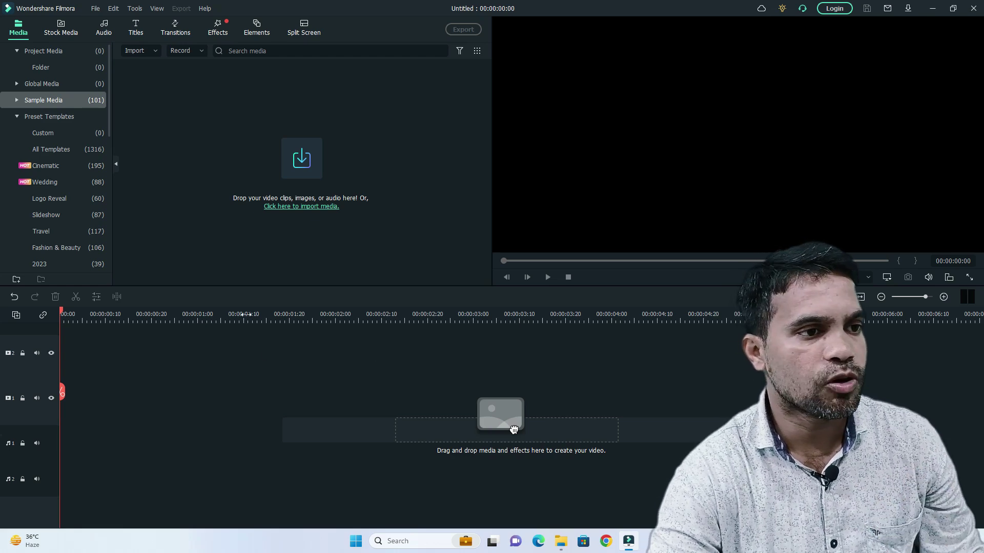
- Import the lost mobile phone video from the Technical Computer Classes > lost mobile folder on Local Disk (F:)
click(138, 51)
click(146, 66)
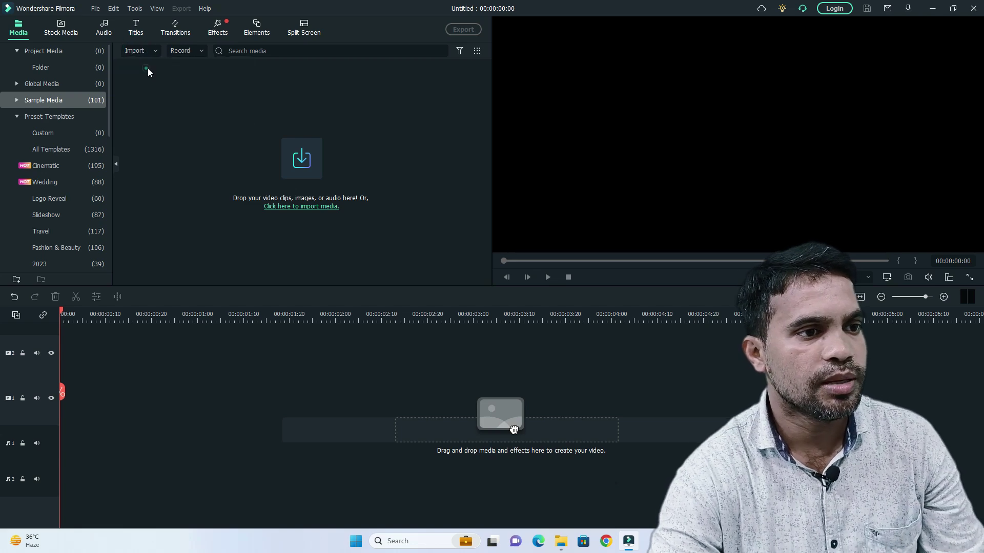
click(328, 238)
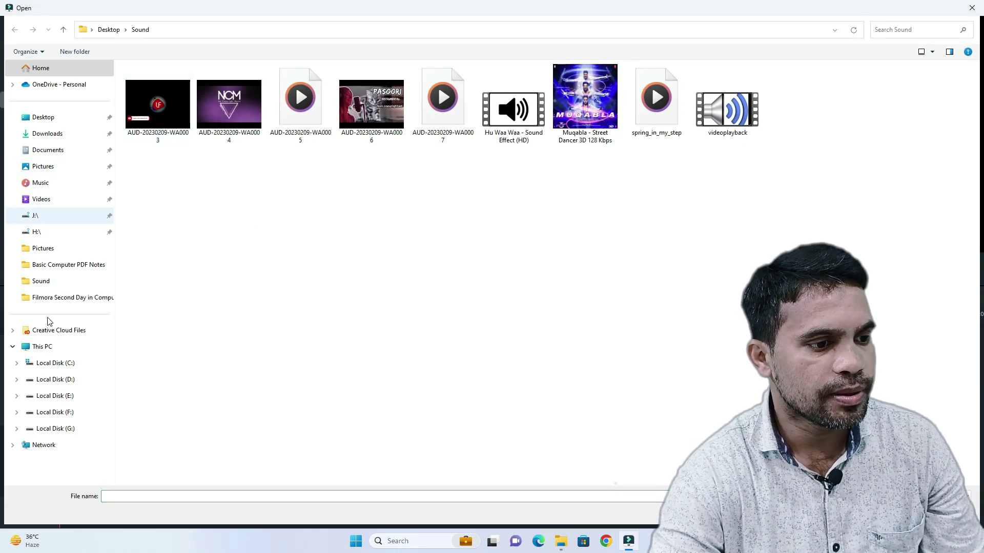
click(56, 413)
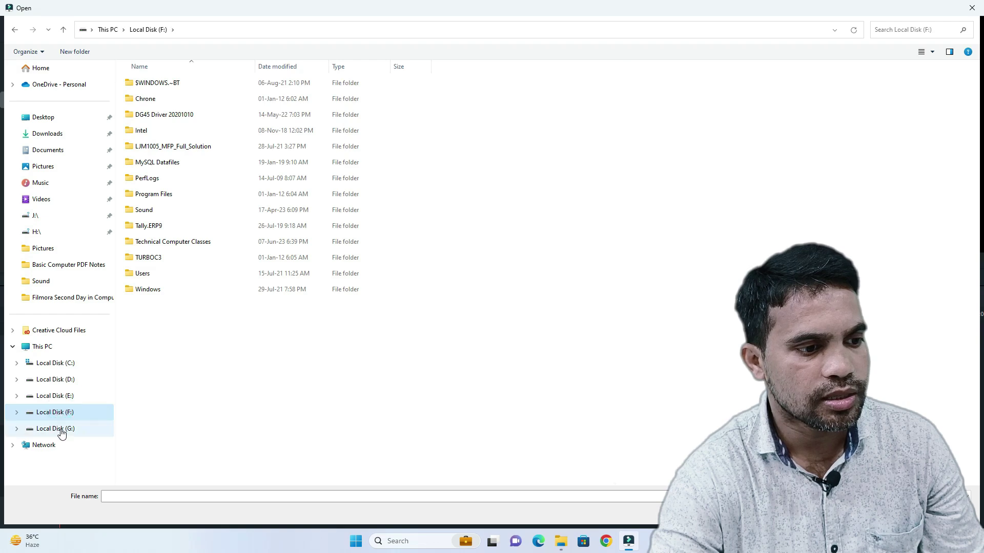
double_click(171, 246)
click(55, 412)
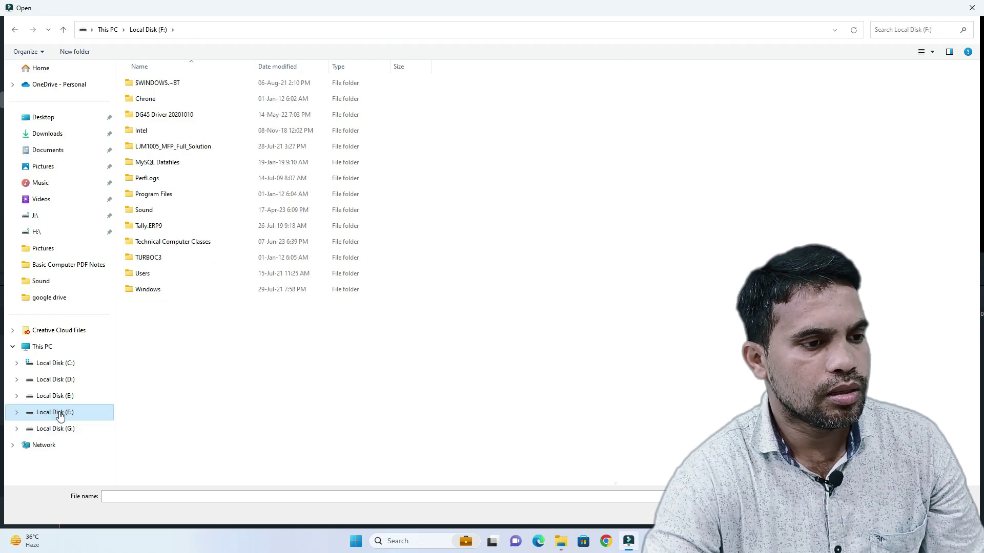
click(160, 243)
double_click(160, 243)
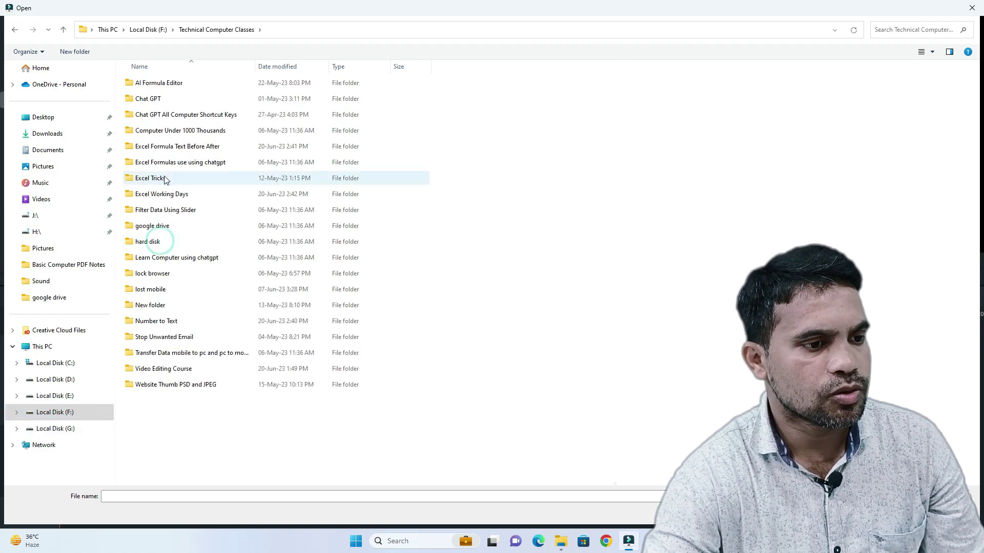
click(155, 290)
double_click(156, 290)
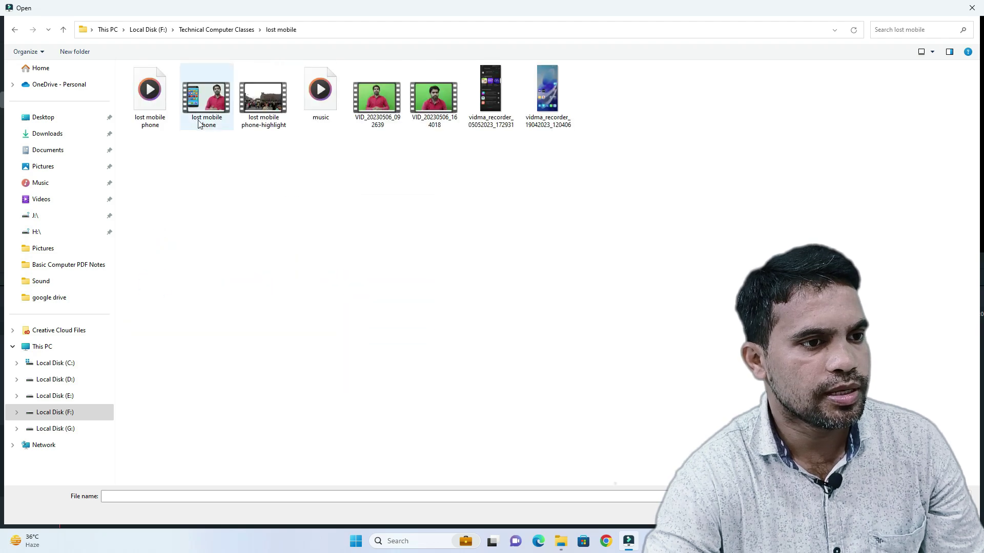
double_click(207, 103)
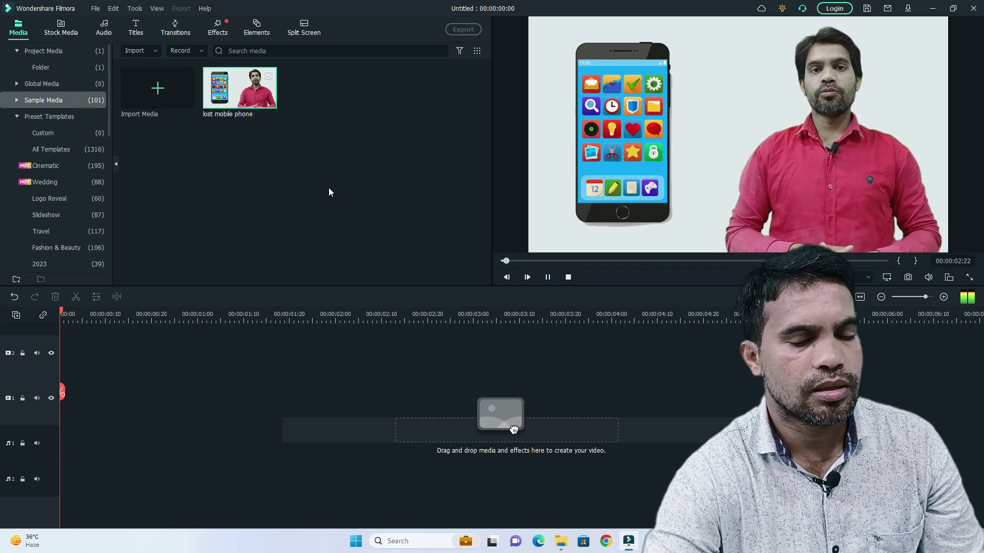
click(311, 358)
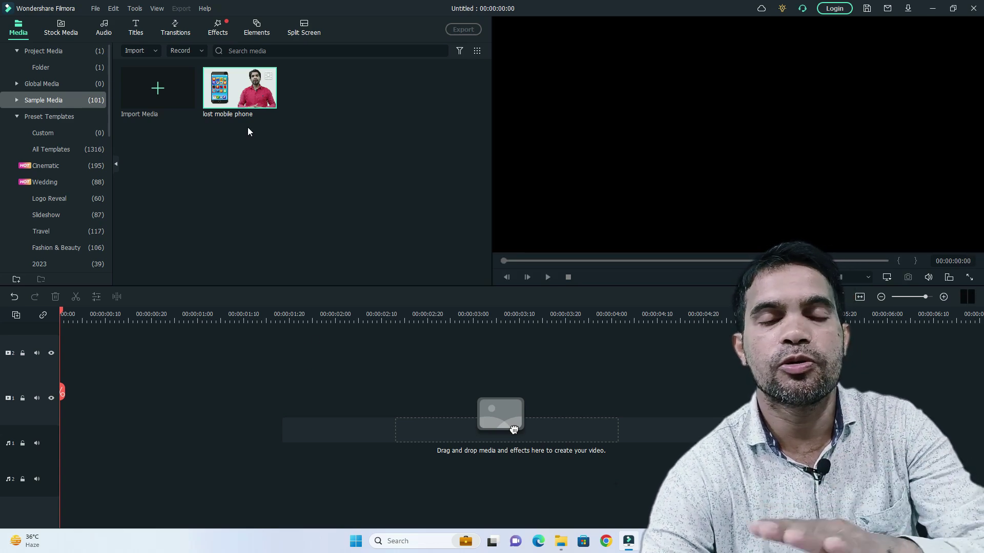
- Place the lost mobile phone clip at the start of video track 1 and return the playhead to 00:00:00:00
drag(240, 88, 55, 424)
click(175, 315)
key(Home)
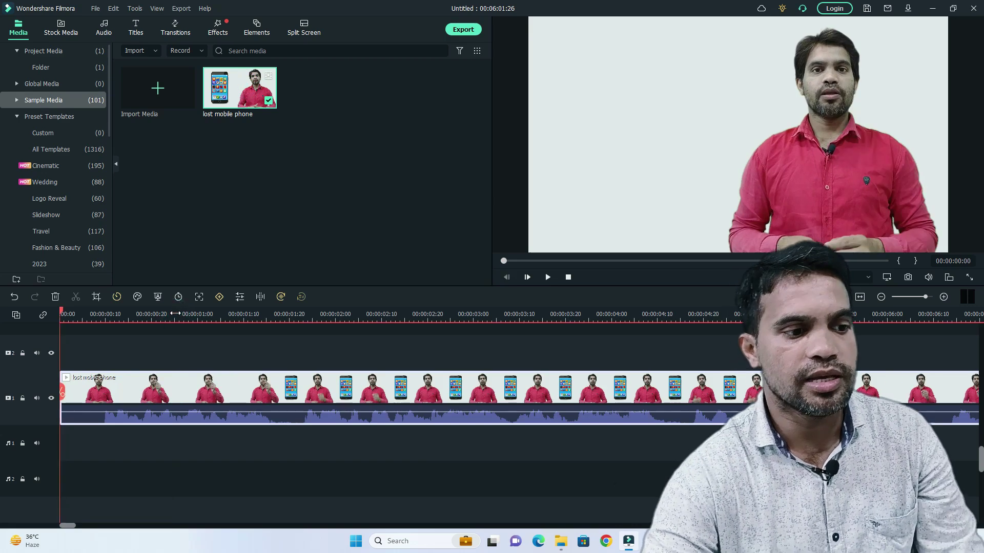
- Play the lost mobile phone clip from the start of the timeline to hear its original audio
key(space)
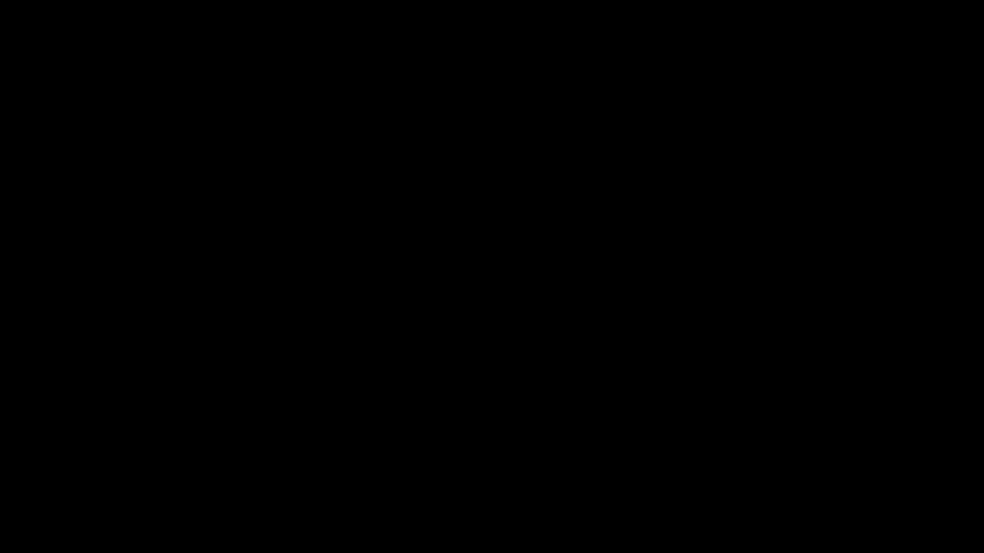
key(space)
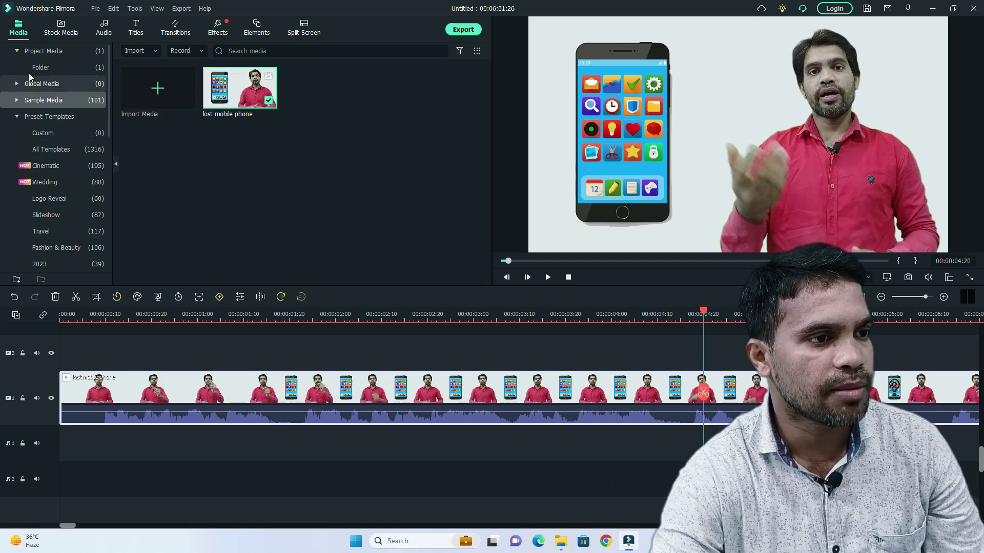
- Preview the Blue city lights, Wake and Cinematic Woosh Show tracks from the Recommended audio library
click(107, 27)
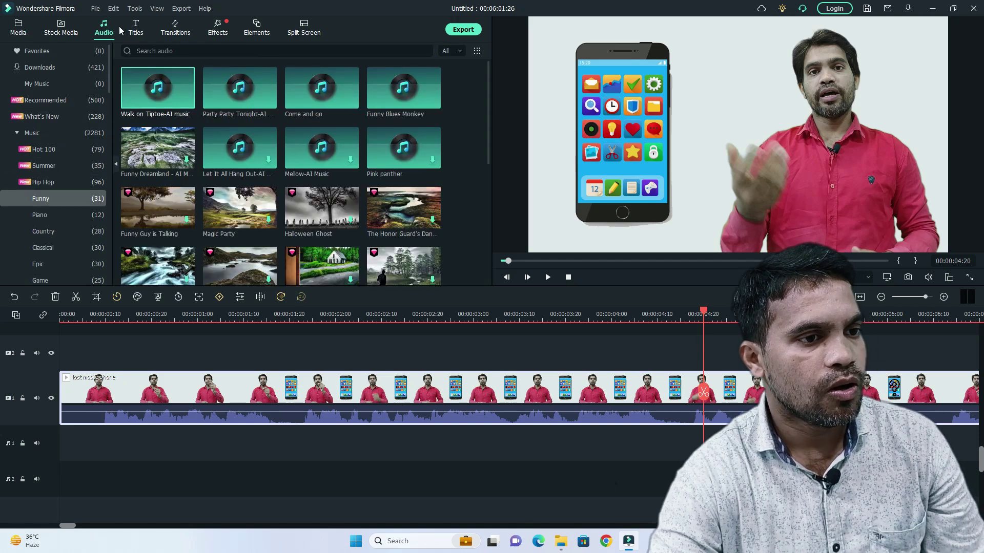
click(88, 104)
click(235, 149)
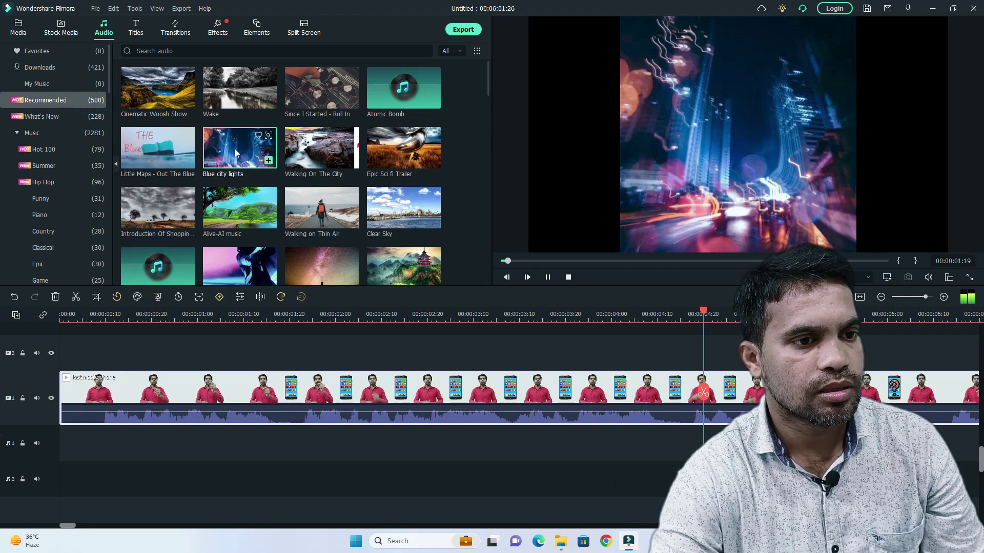
click(225, 84)
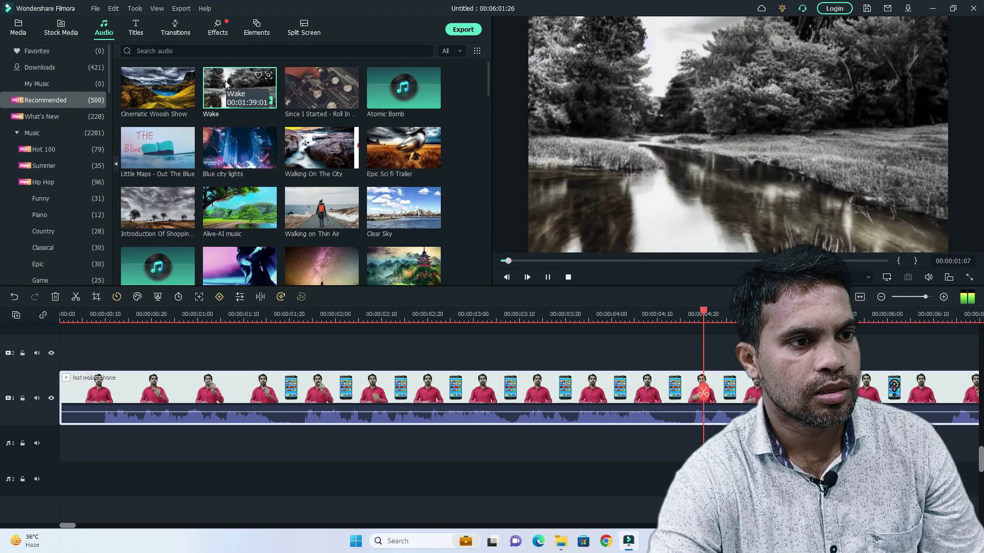
click(169, 88)
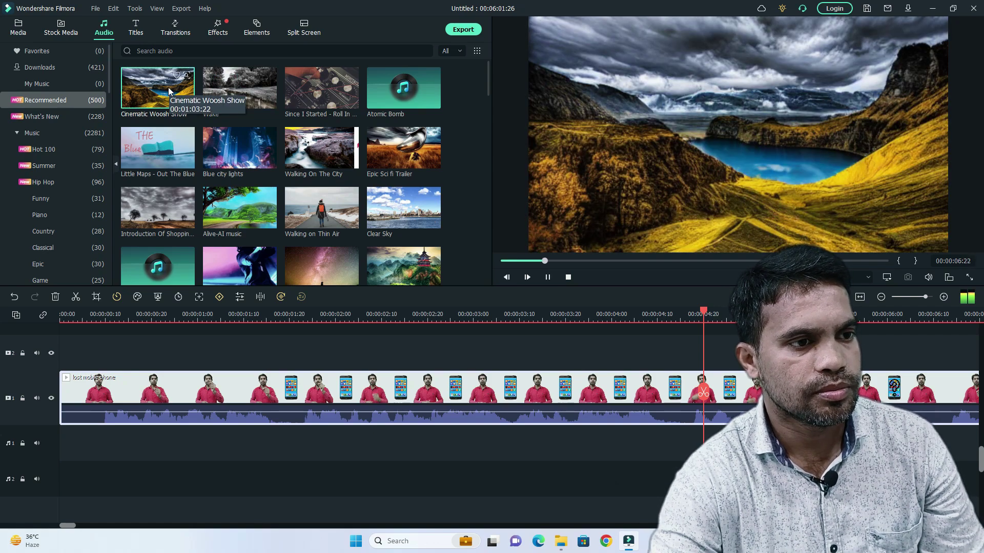
click(166, 92)
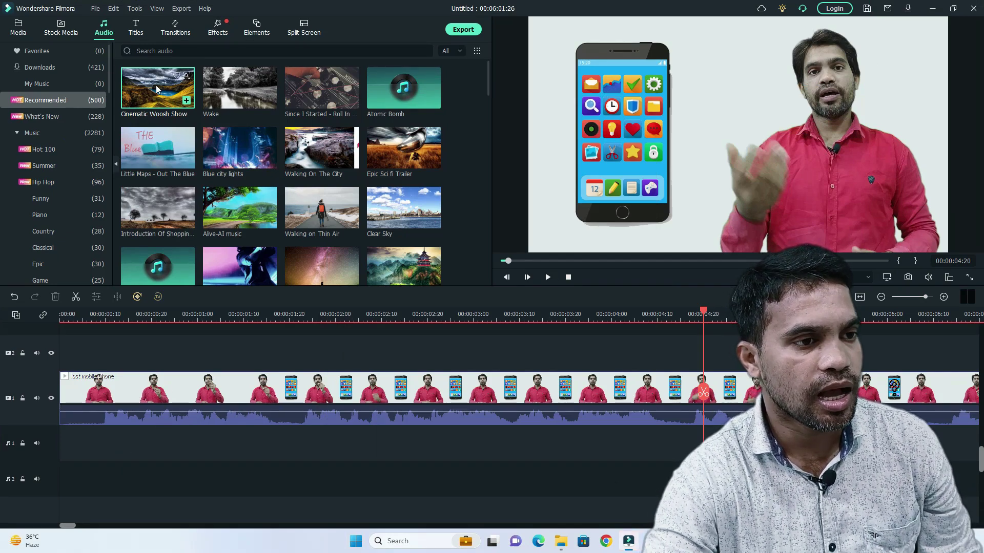
- Place Cinematic Woosh Show at the start of audio track 1 and lower its volume to about -12 dB
drag(156, 91, 52, 447)
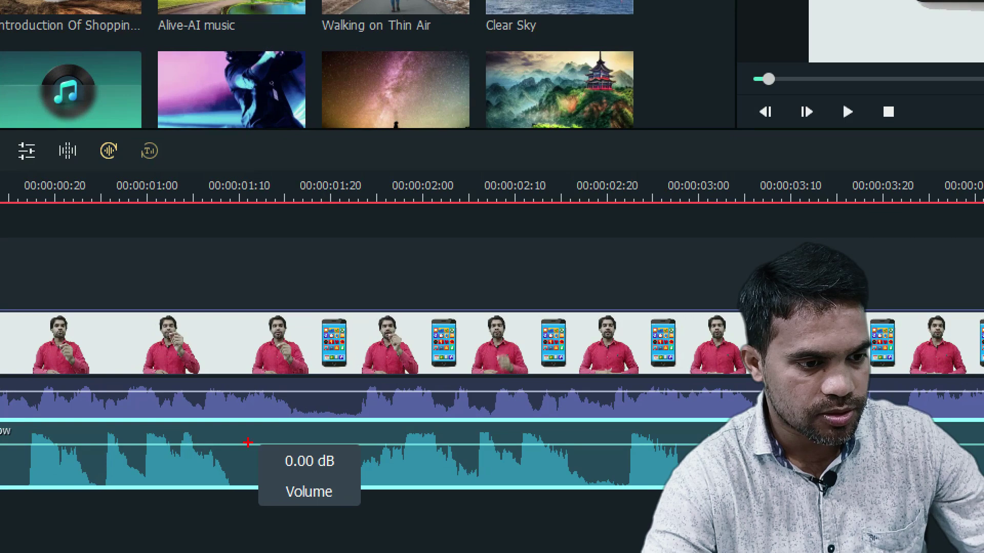
click(243, 442)
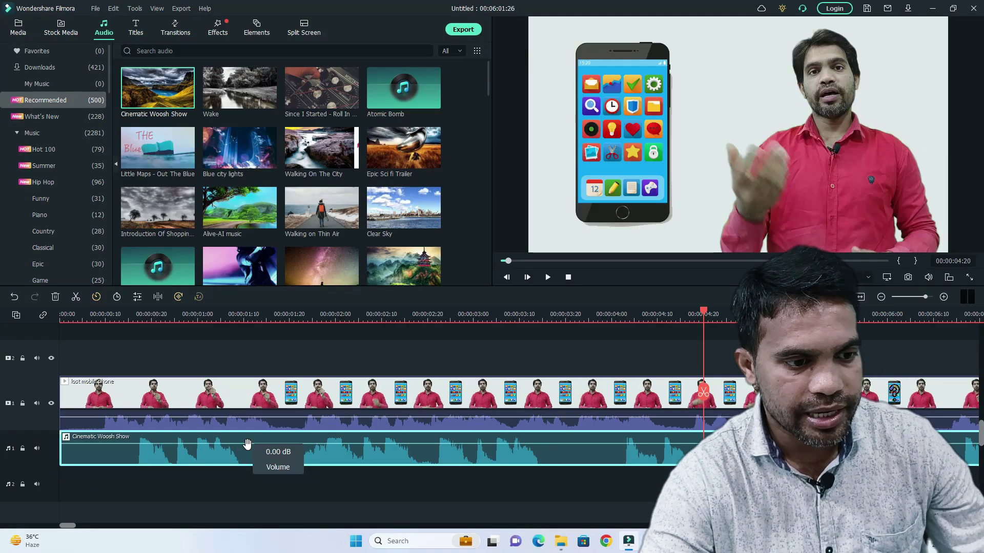
drag(247, 444, 248, 450)
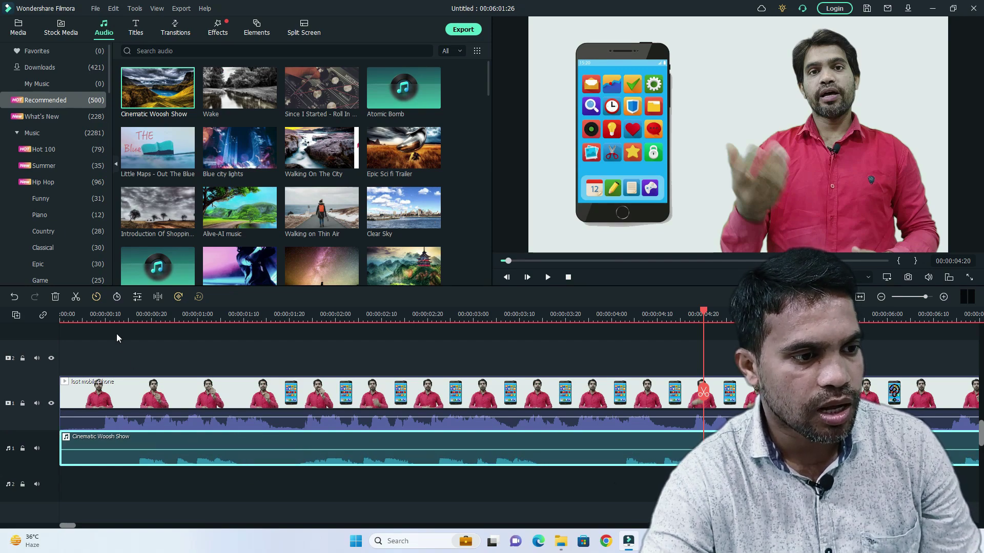
- Play the timeline from the beginning to about 00:00:09:07 to hear the softened music under the speech
key(Home)
key(space)
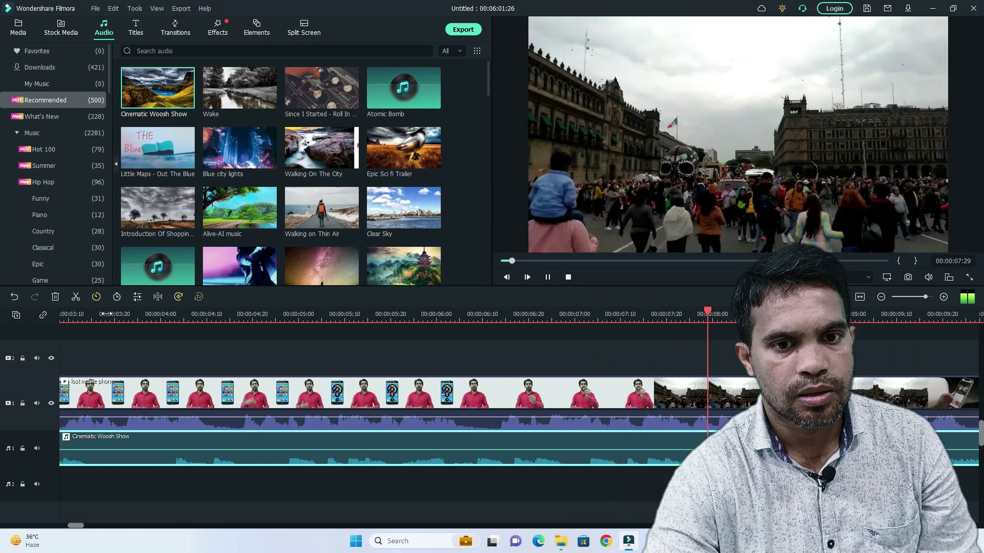
click(882, 313)
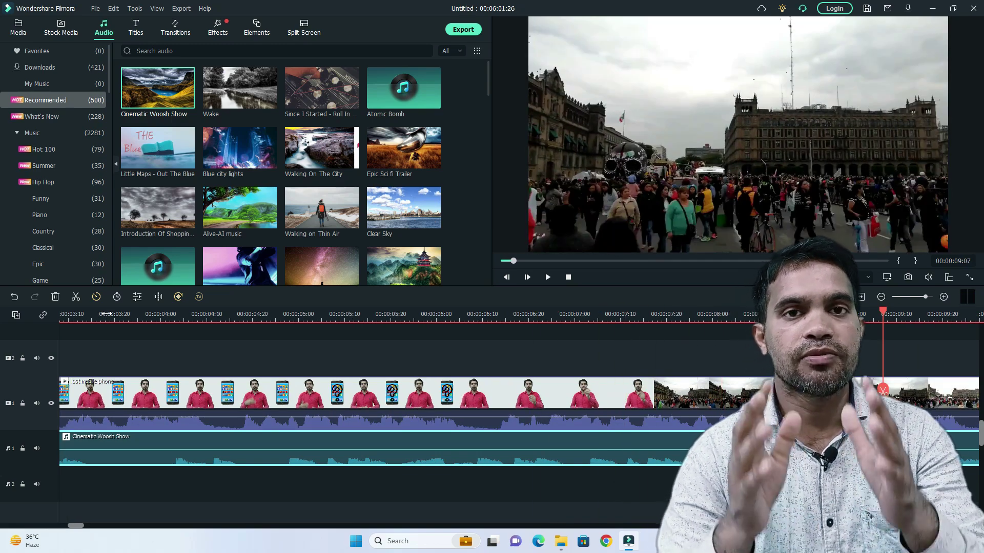
- Lower the volume of the Cinematic Woosh Show clip on audio track 1 a little further
mouse_move(316, 448)
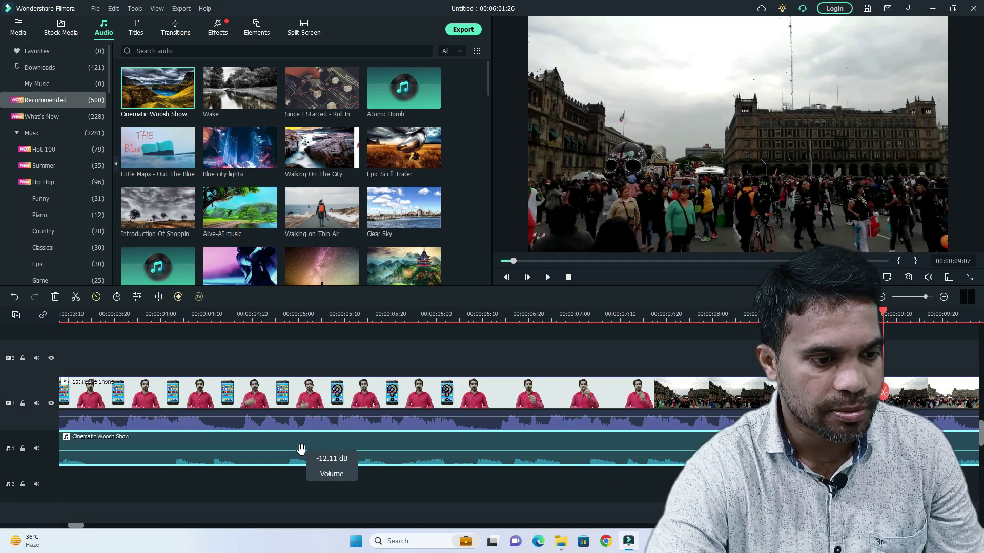
click(303, 452)
drag(299, 451, 297, 453)
- Play the timeline from about 00:00:04:04 to 00:00:09:05 to check the balance between speech and background music
click(177, 319)
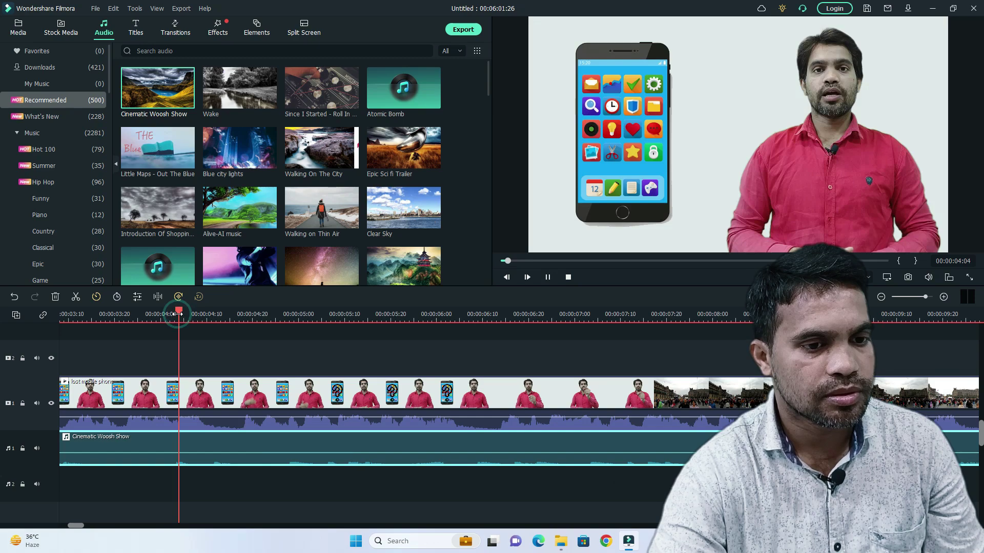
key(space)
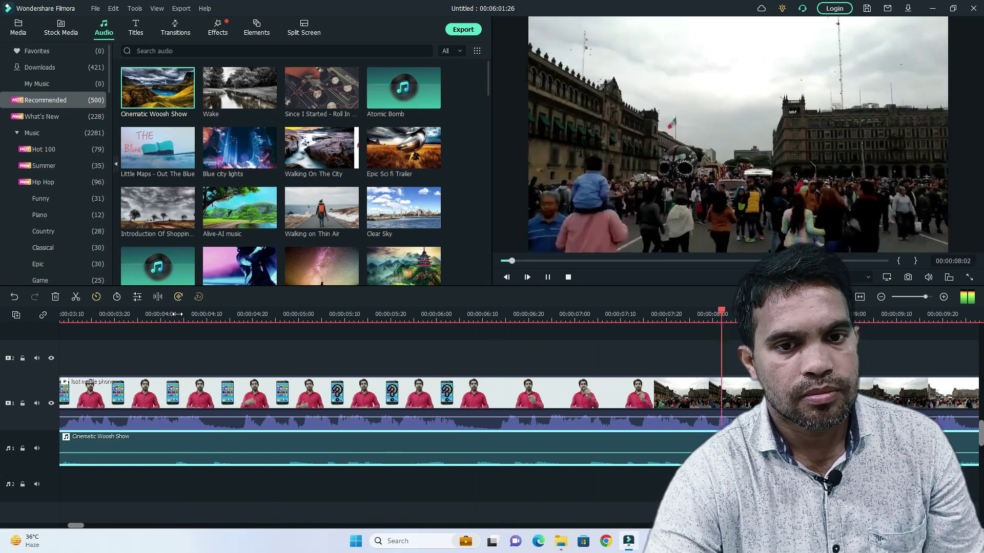
key(space)
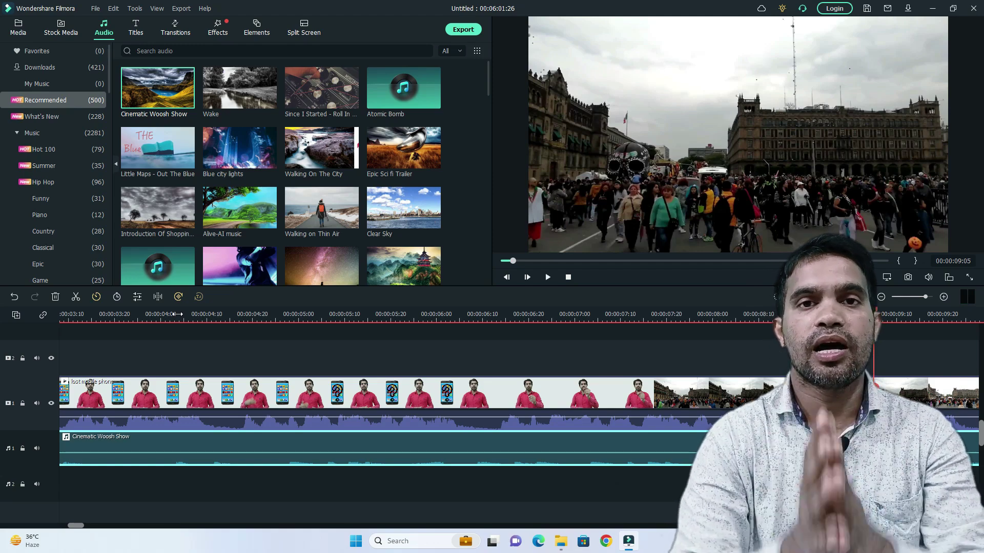